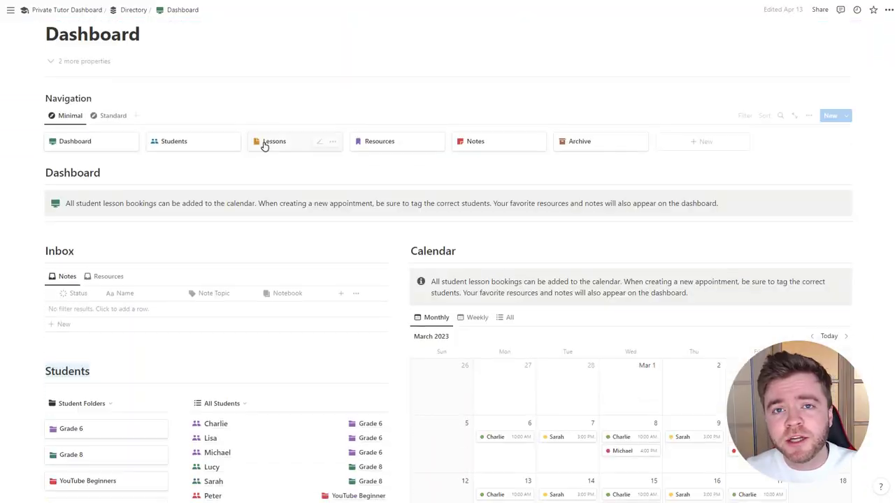
Preview a student's calendar appointment and browse the Dashboard, Students and Lessons pages of the tutoring workspace.
click(621, 167)
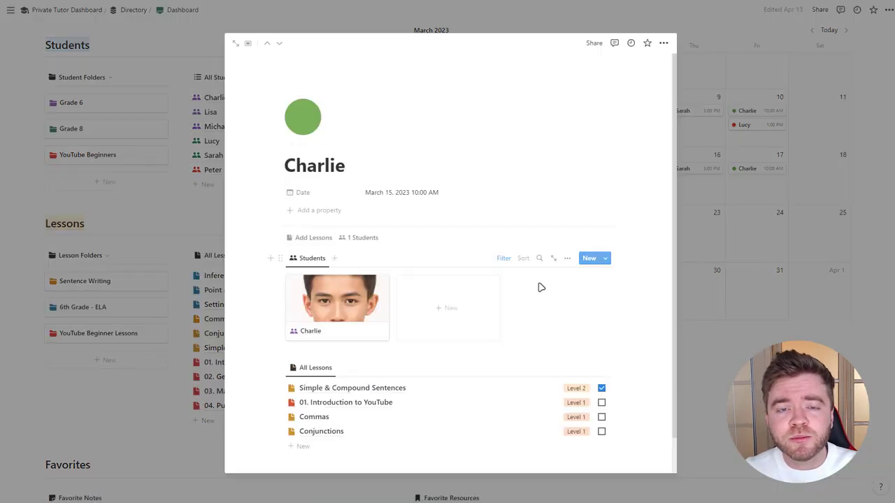
key(Escape)
scroll(289, 222, down, 4)
click(477, 266)
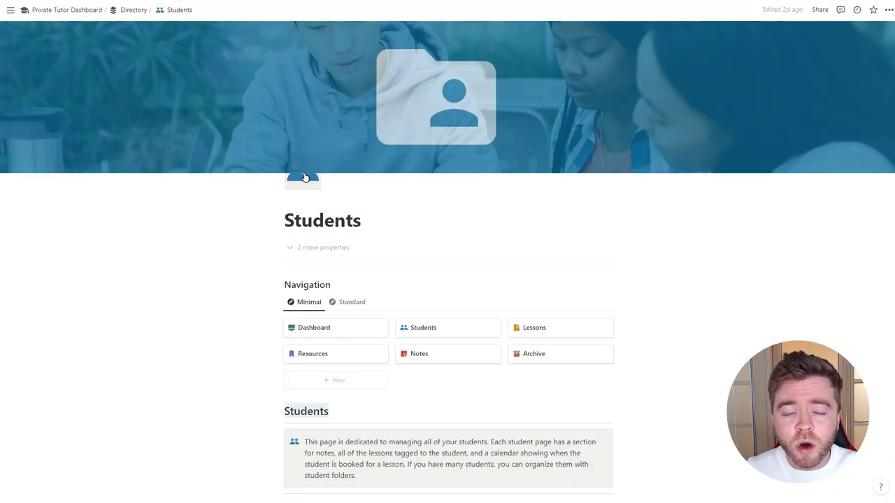
scroll(693, 220, down, 4)
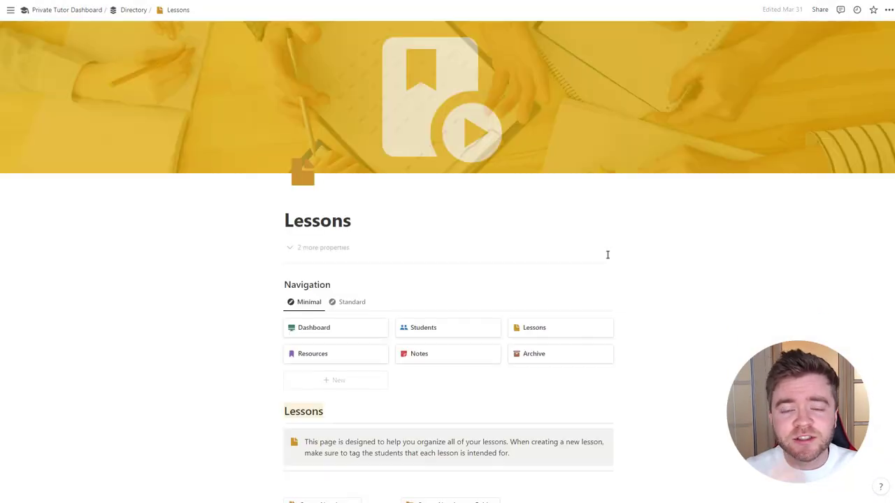
scroll(608, 254, down, 10)
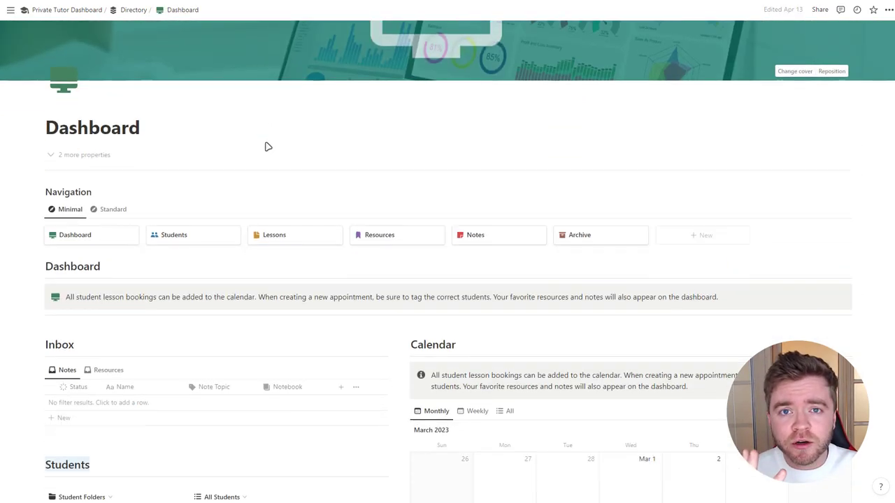
scroll(268, 146, down, 6)
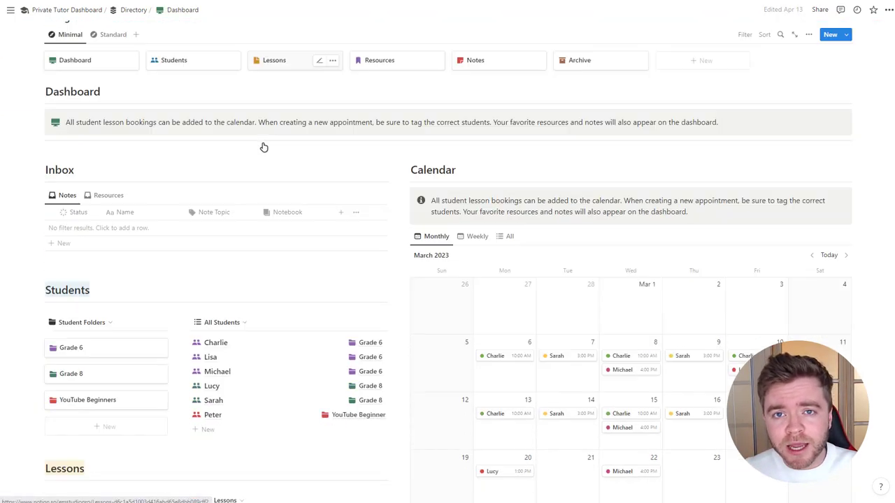
click(646, 174)
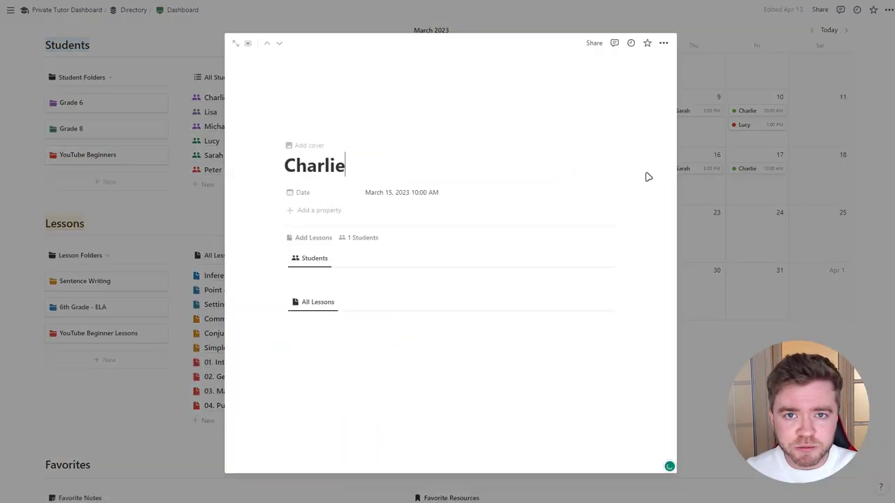
key(Escape)
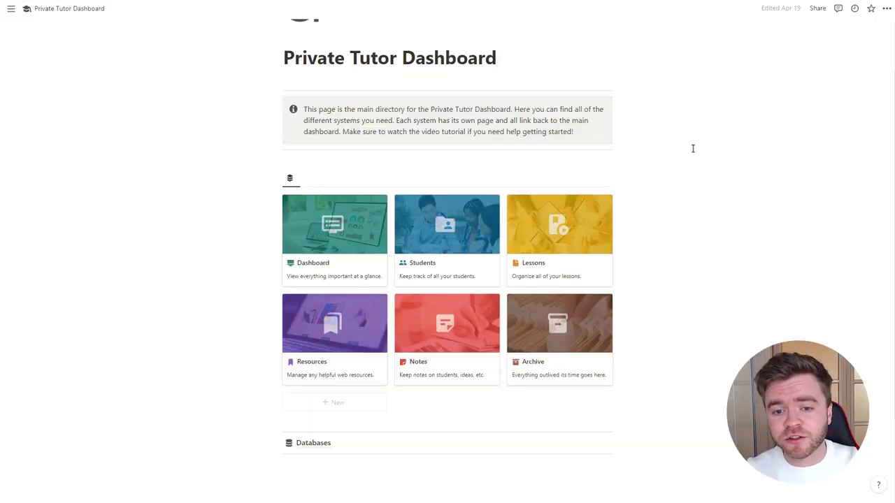
Open the Students page from the directory and compare the Standard and Minimal views of its navigation section.
click(426, 237)
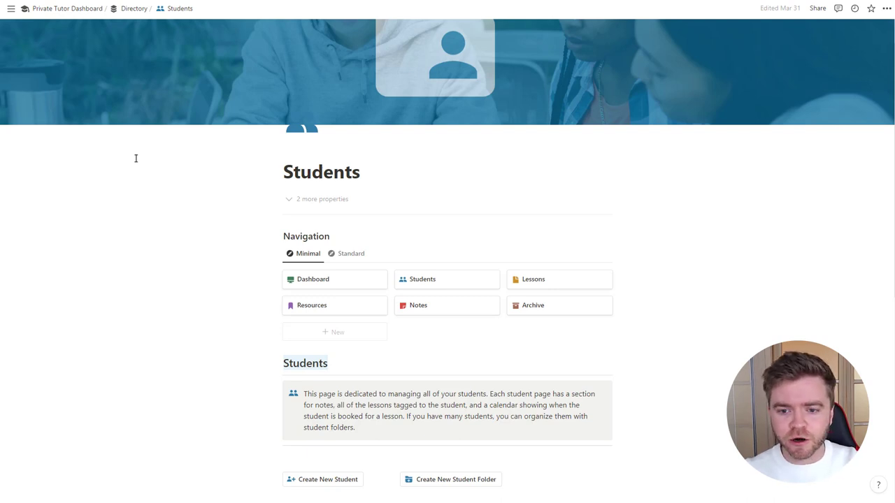
scroll(135, 158, down, 3)
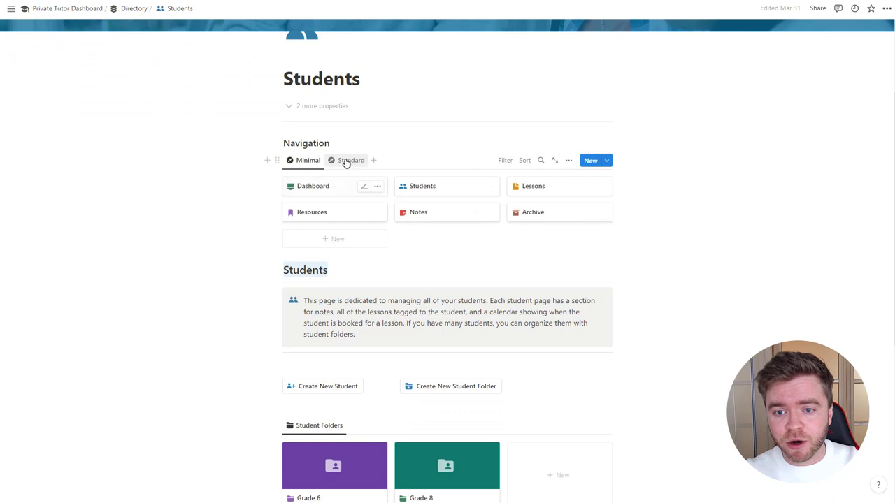
click(345, 162)
click(303, 162)
Review the Students page's description, creation options, student folders and student list, including the Profile View.
scroll(446, 172, down, 5)
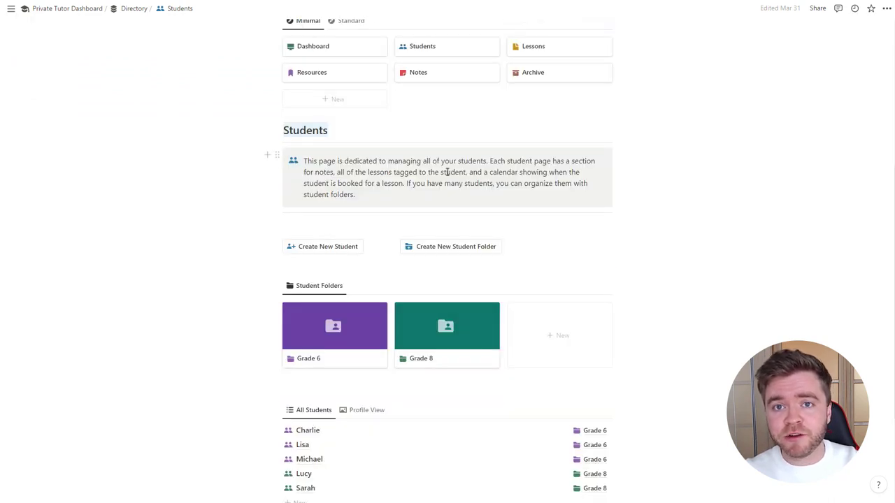
scroll(687, 217, down, 3)
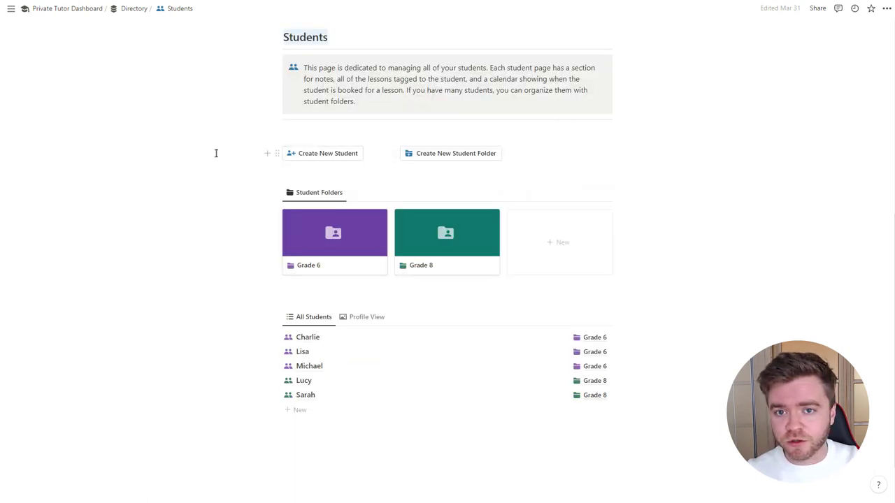
scroll(217, 153, down, 1)
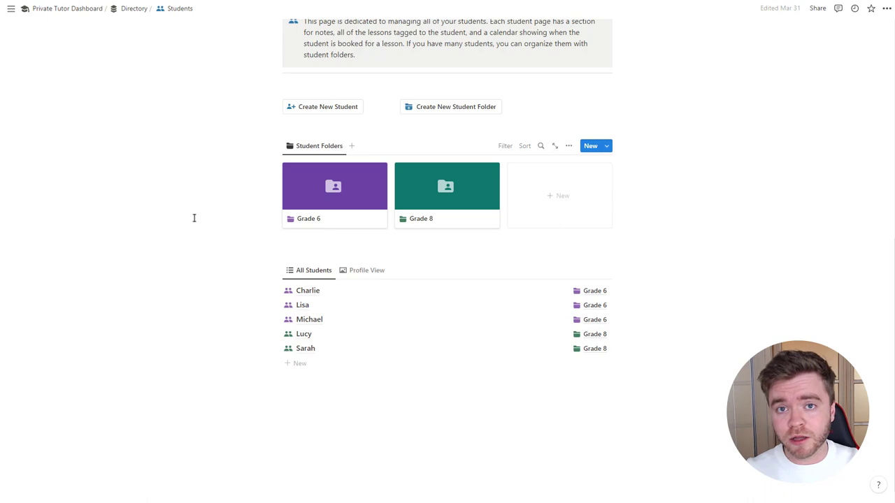
scroll(194, 218, up, 1)
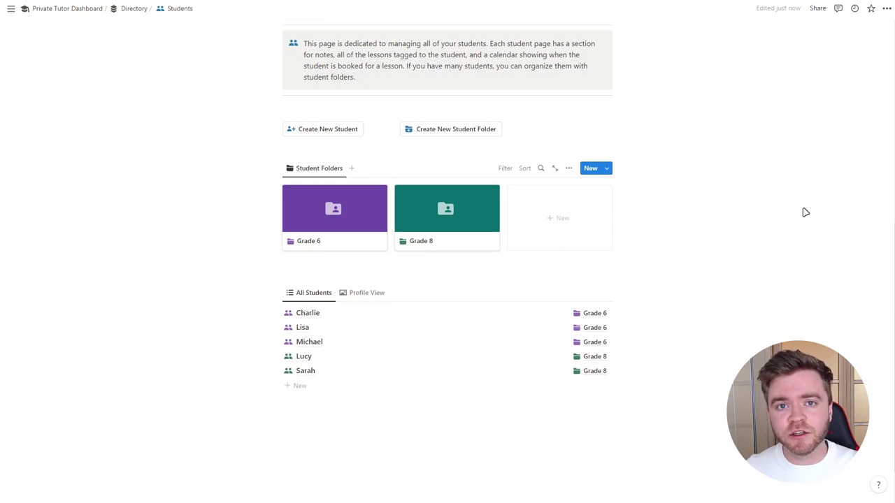
scroll(791, 251, up, 1)
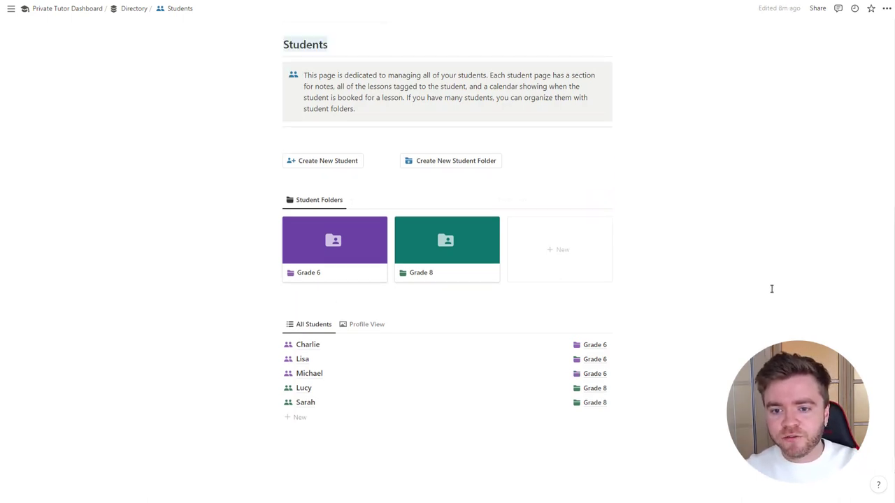
scroll(751, 279, down, 1)
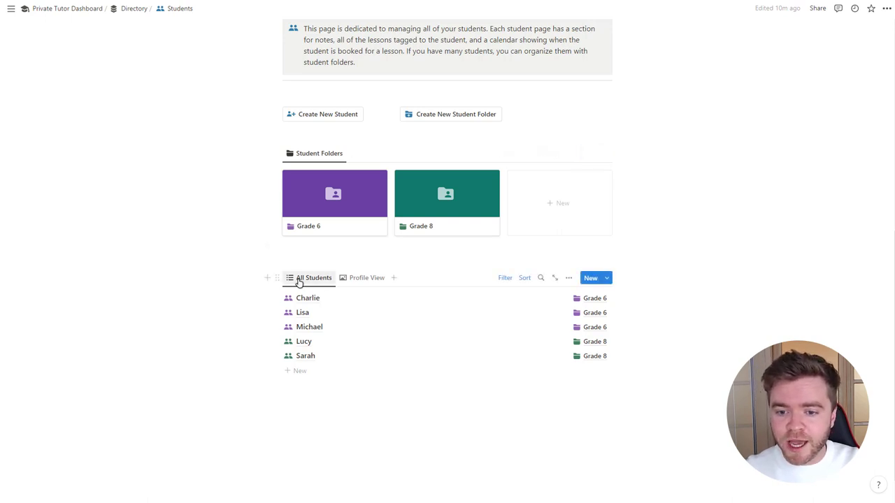
click(369, 281)
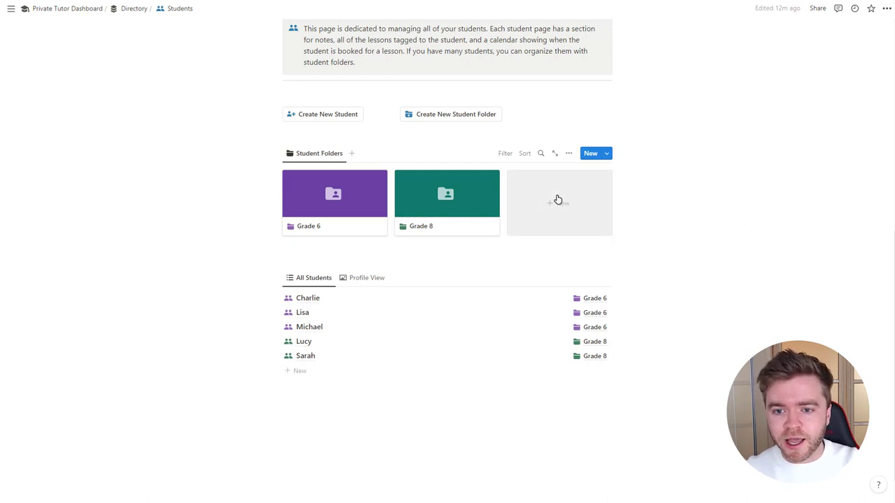
Create a student folder named YouTube Beginners using the New Student Folder (Red) template.
click(559, 200)
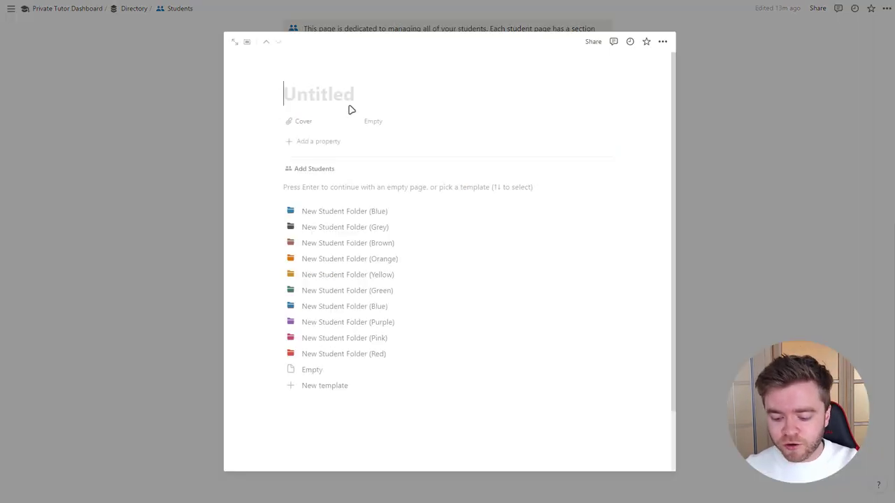
text(YouTube Beginners)
scroll(465, 207, down, 1)
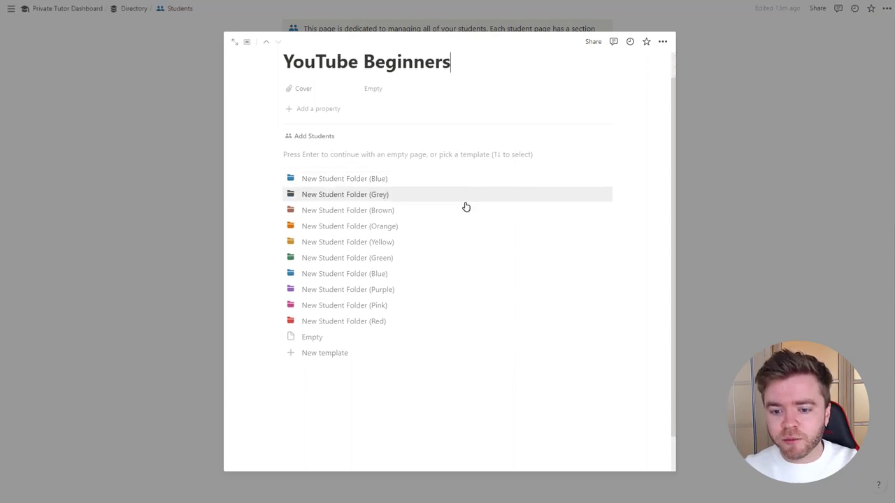
scroll(465, 207, down, 1)
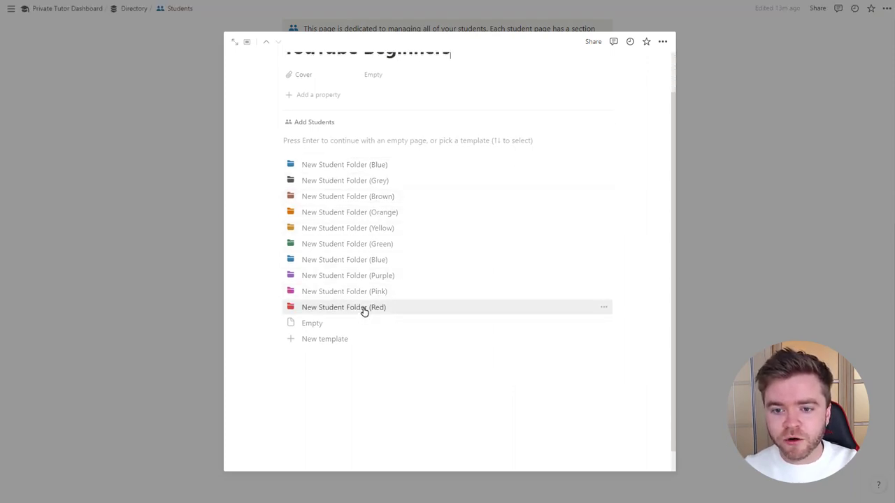
click(363, 307)
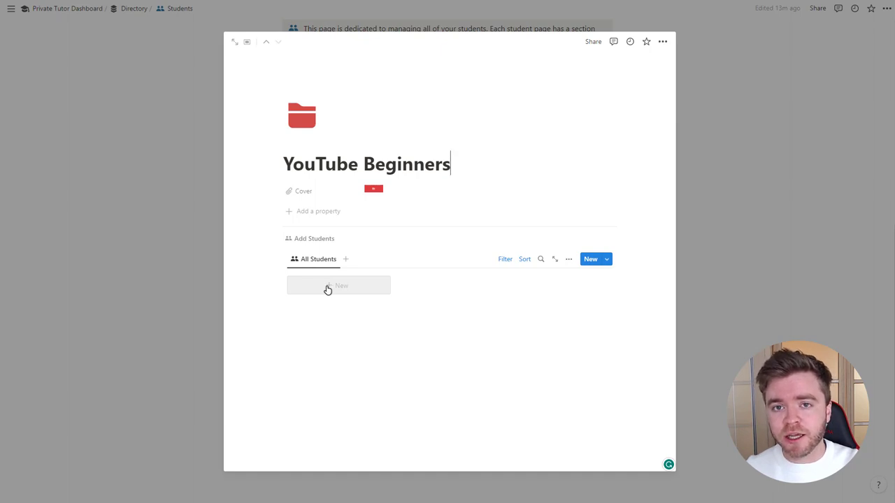
click(725, 231)
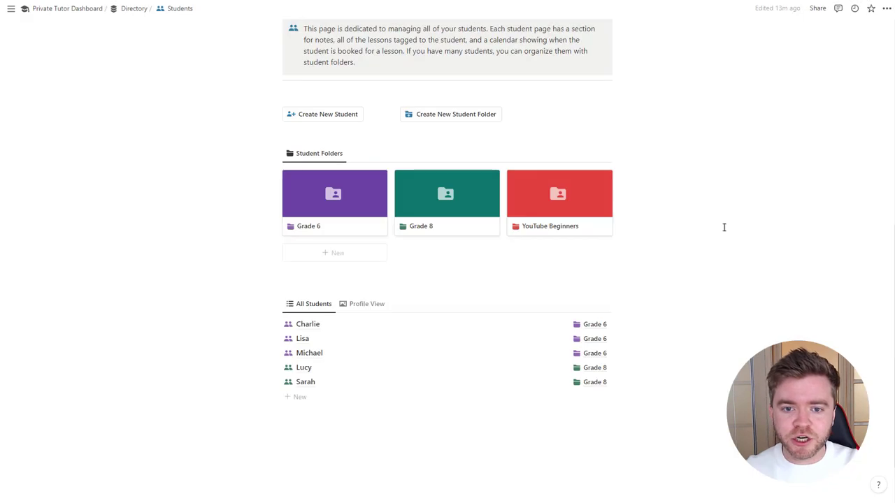
Create a new student page, enter the student's name as its title and link it to the YouTube Beginners folder.
click(338, 115)
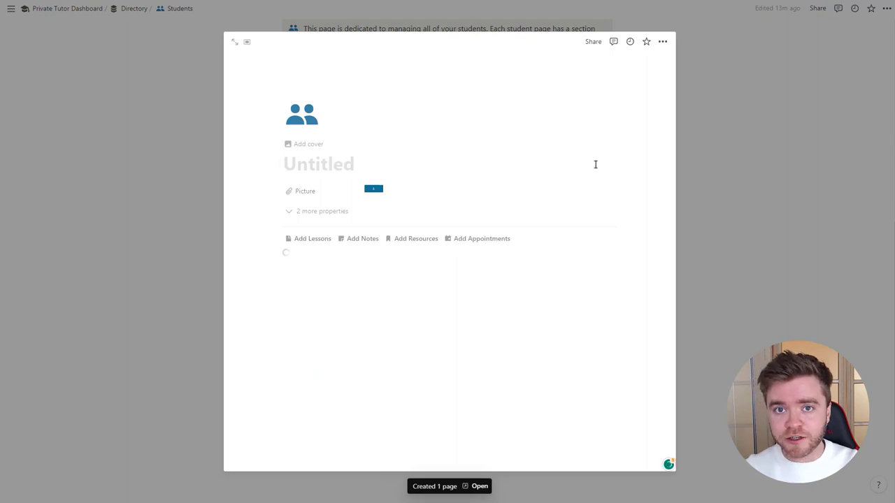
text(P)
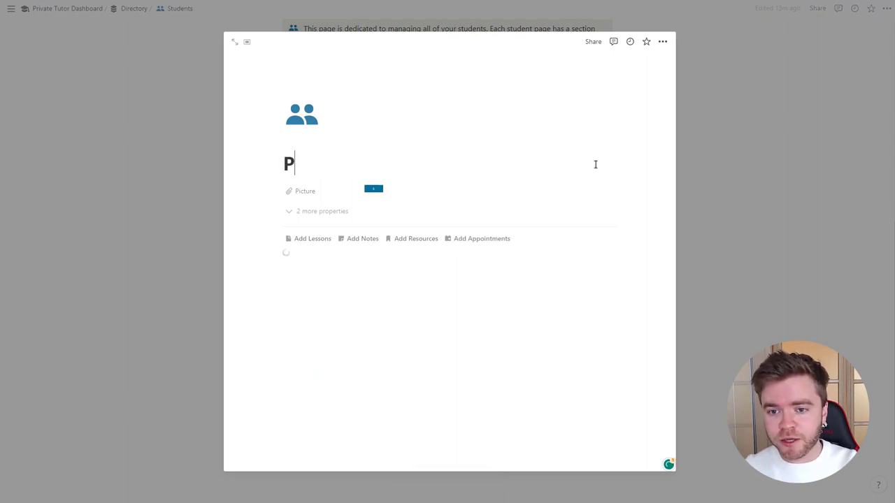
text(eter)
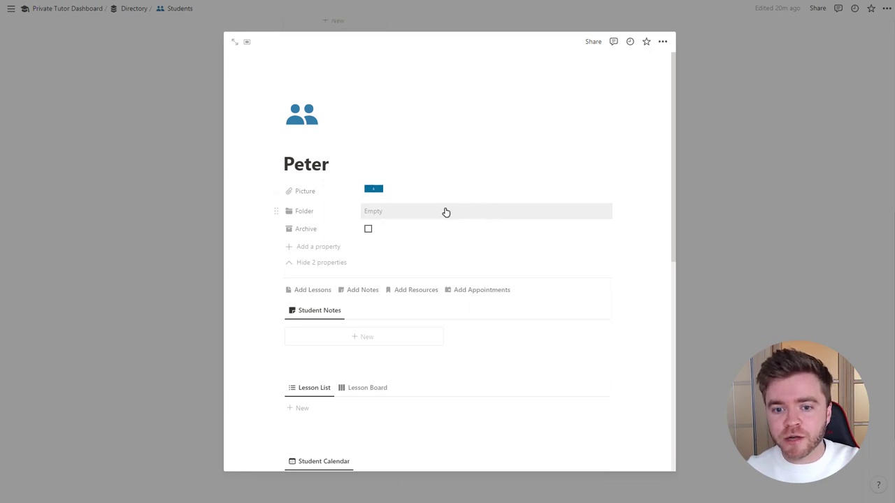
click(391, 214)
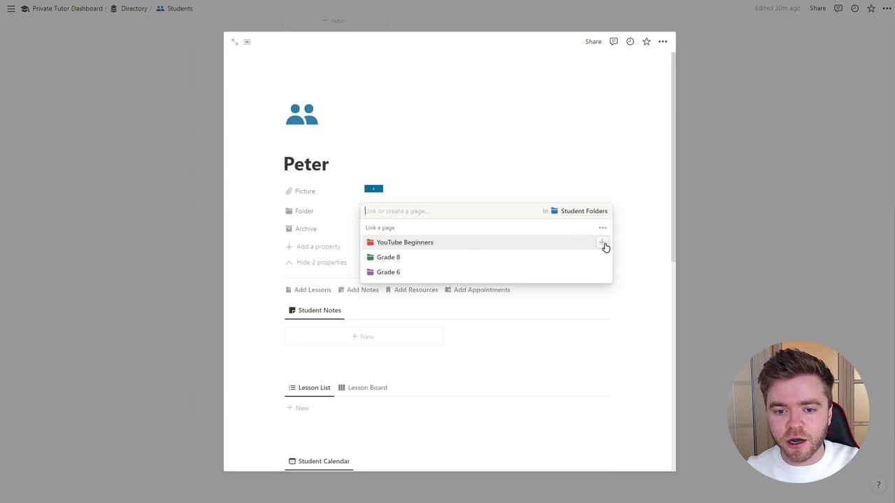
click(604, 245)
click(625, 211)
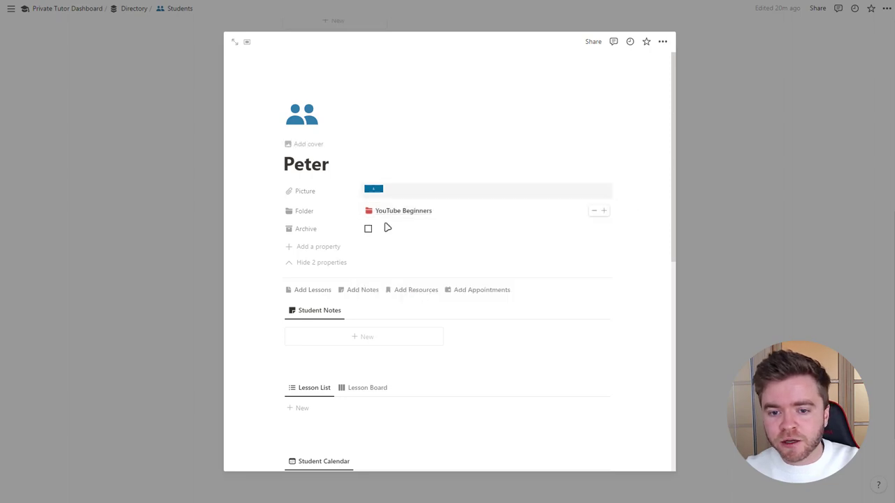
Change the new student page's people icon to red.
click(301, 114)
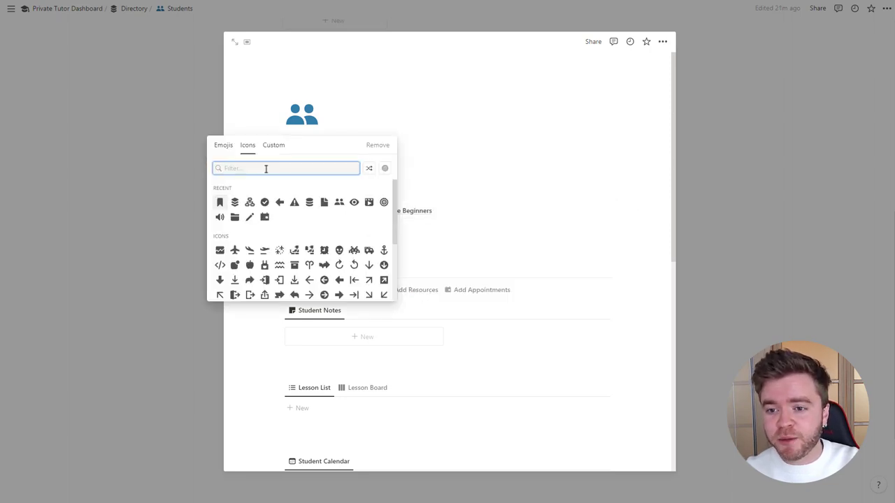
mouse_move(340, 202)
click(370, 235)
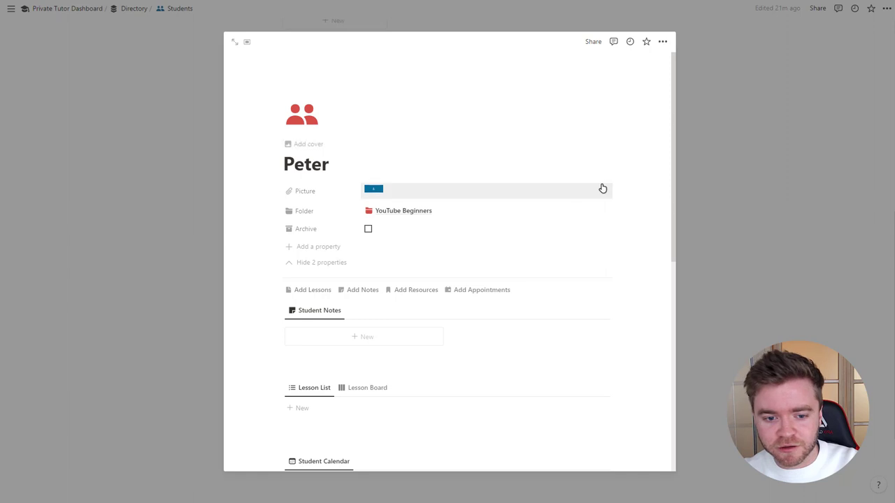
Review the new student page's Student Notes, Lesson List and Student Calendar sections.
scroll(606, 182, down, 3)
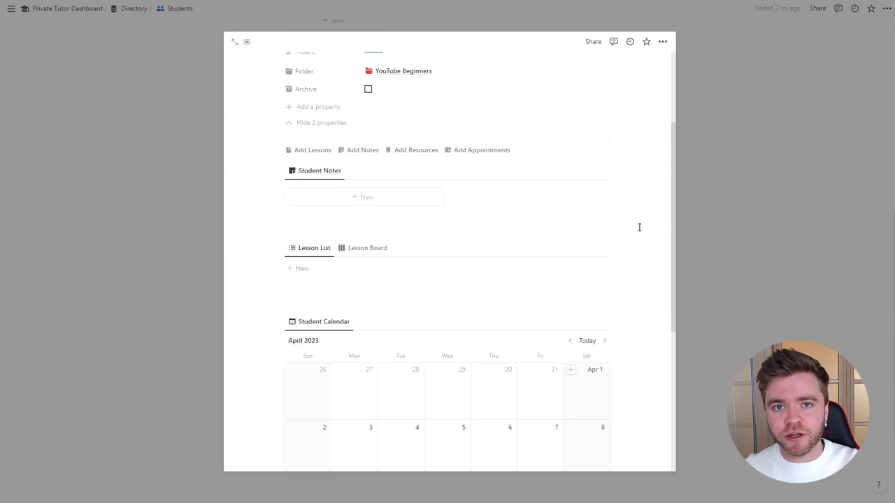
scroll(373, 216, down, 1)
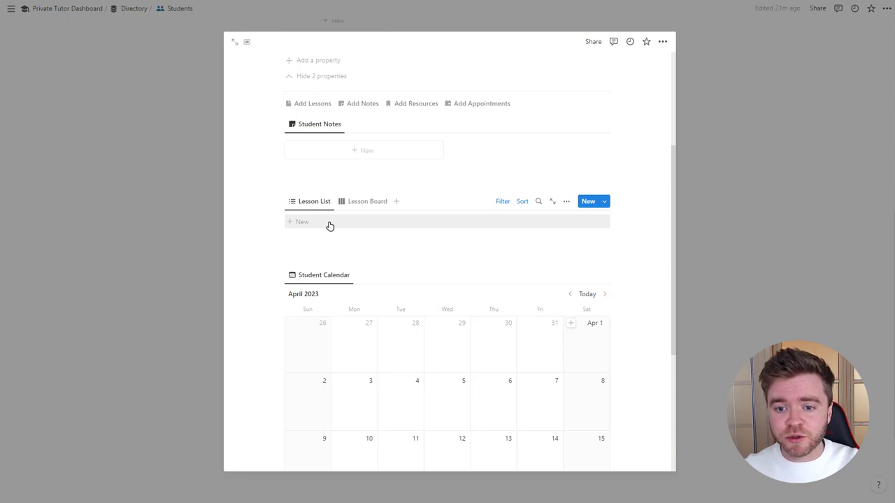
scroll(350, 260, down, 2)
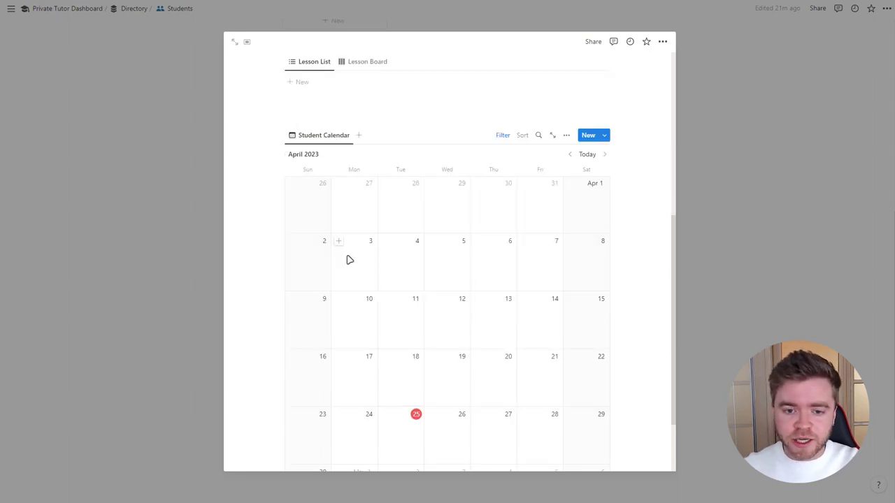
scroll(350, 260, down, 1)
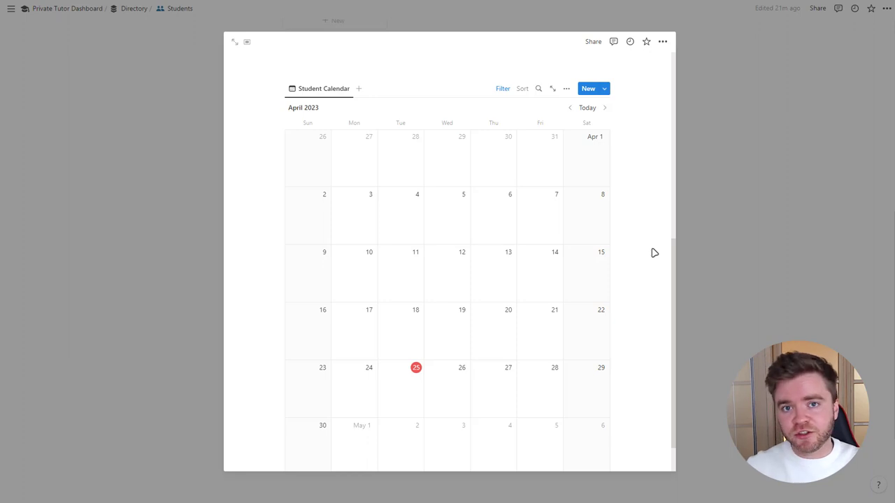
scroll(629, 192, up, 5)
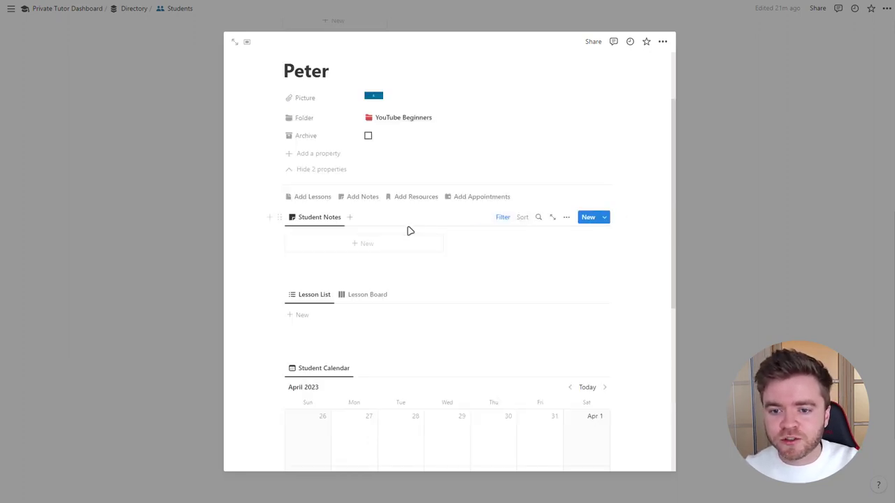
Create a note titled with the student's name, with topic Student Notes, notebook Student Note Collection and the New Student Note template.
click(368, 247)
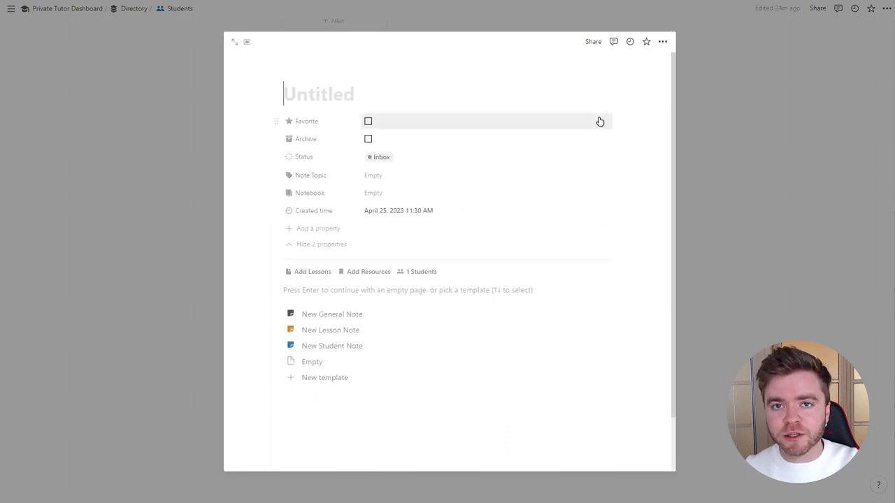
text(Peter's Note)
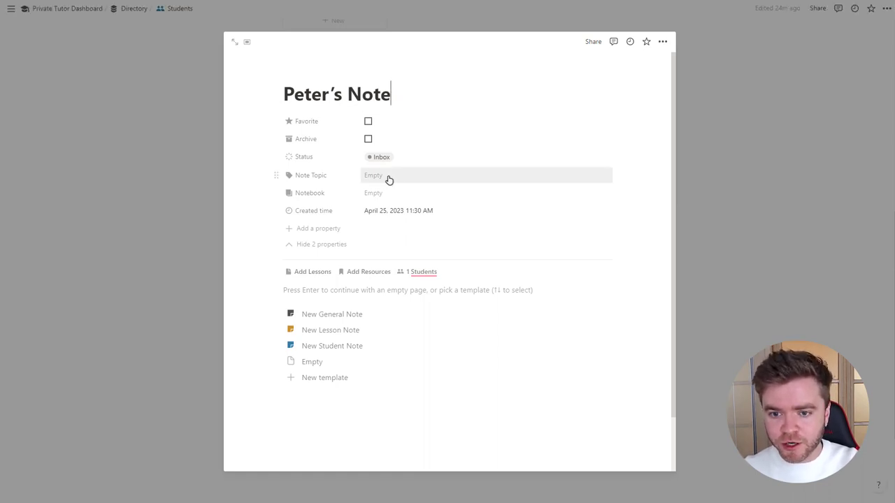
click(389, 179)
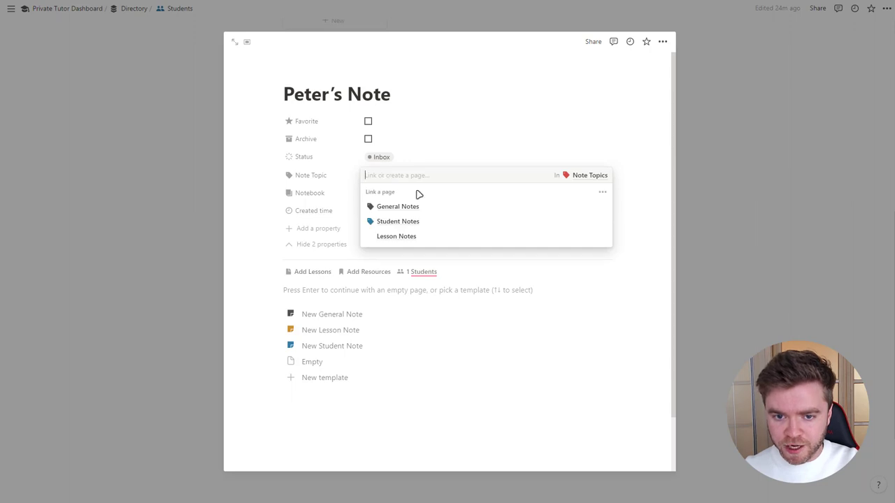
click(441, 221)
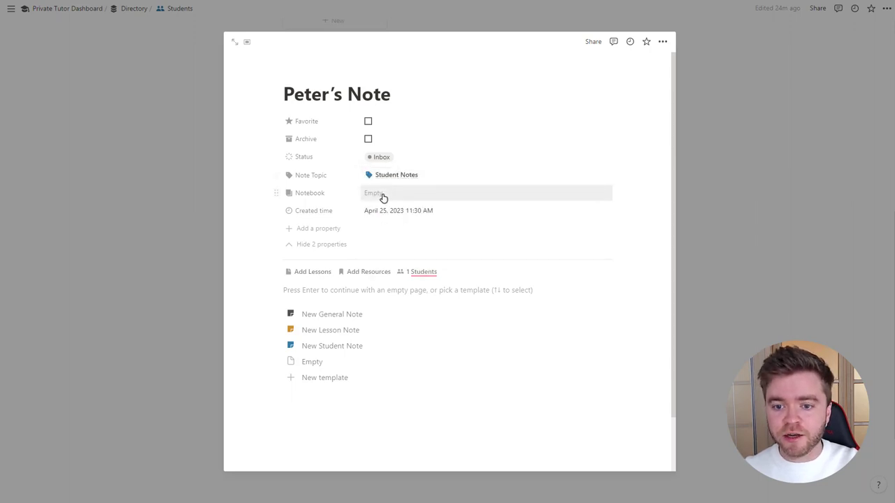
click(391, 196)
click(640, 159)
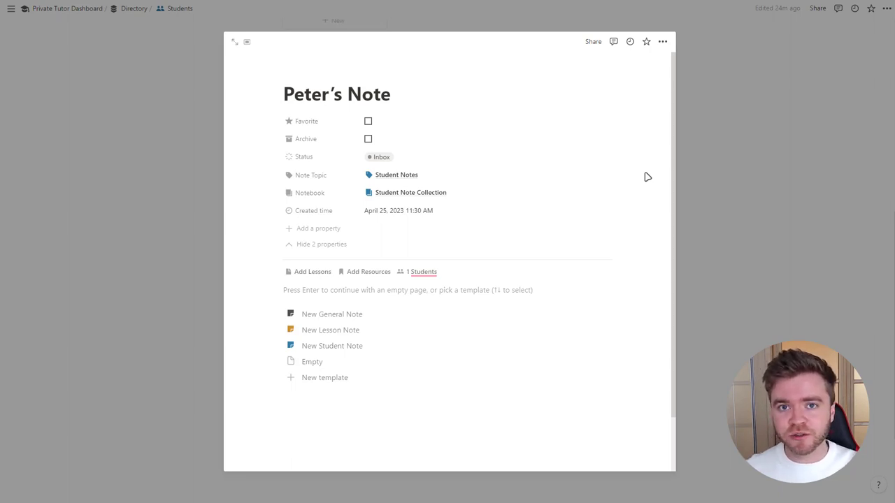
click(324, 348)
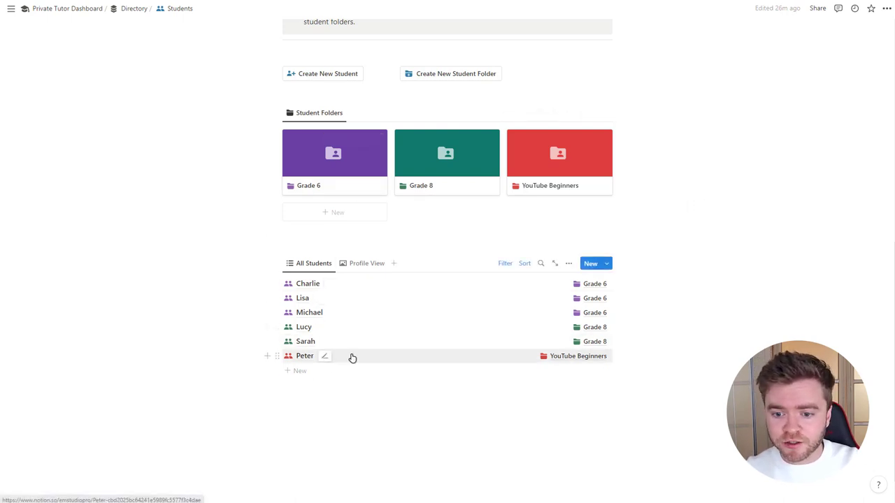
Check the linked note on the new student's page and the students listed in the YouTube Beginners folder.
click(353, 359)
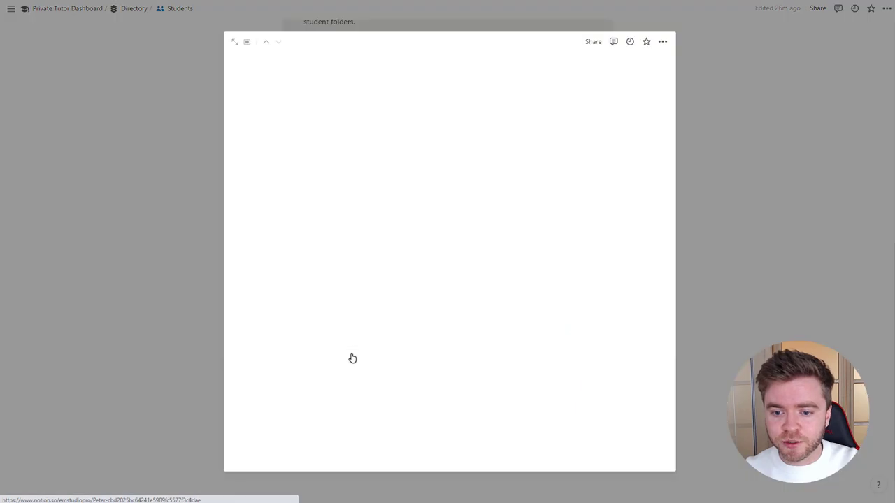
scroll(471, 172, down, 2)
scroll(481, 174, down, 3)
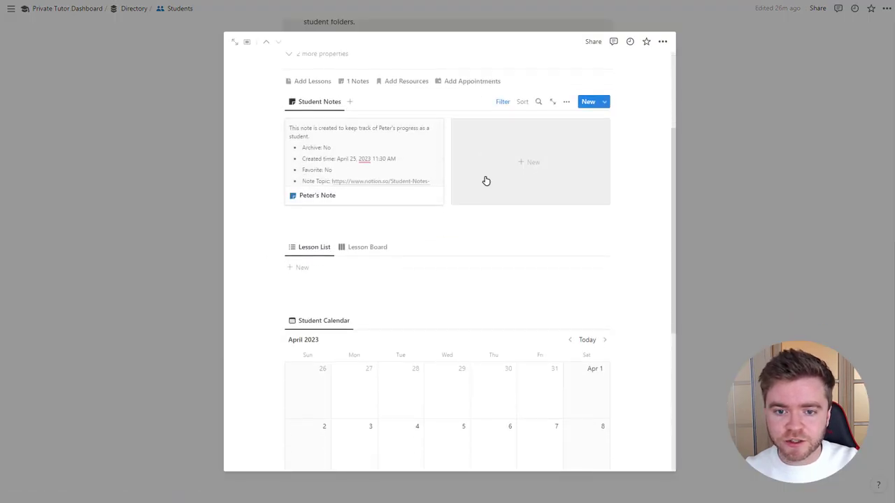
click(721, 219)
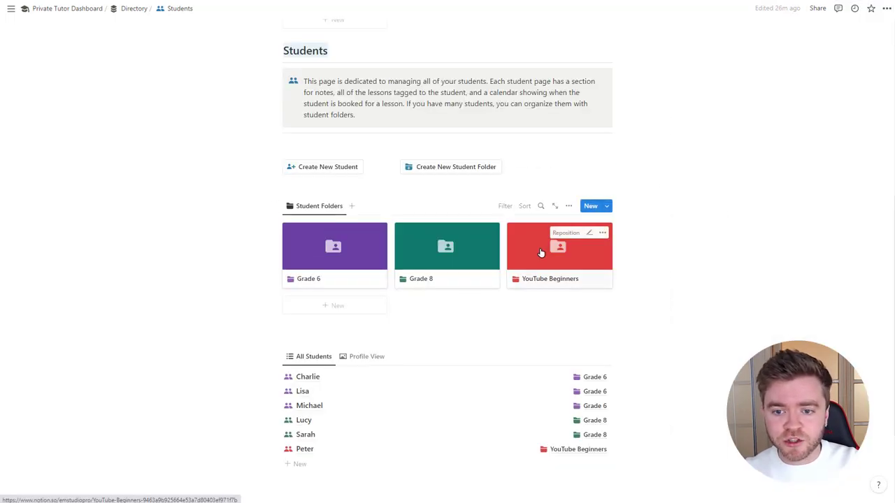
click(541, 253)
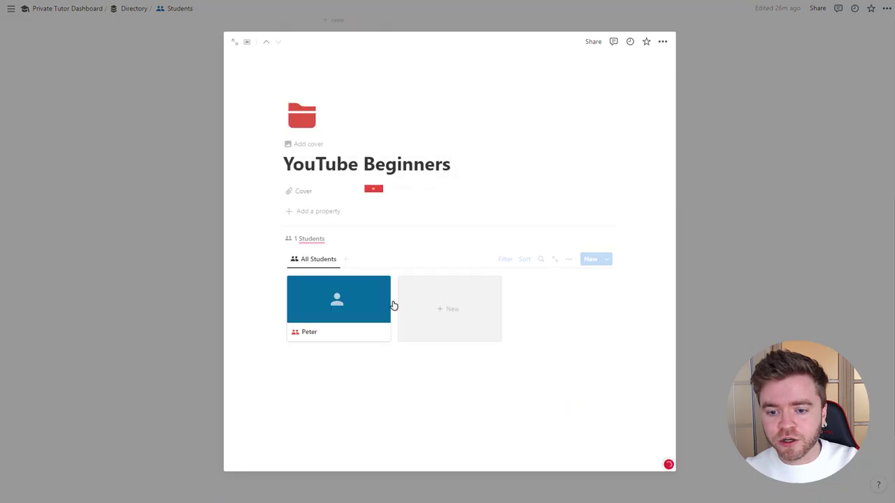
click(762, 232)
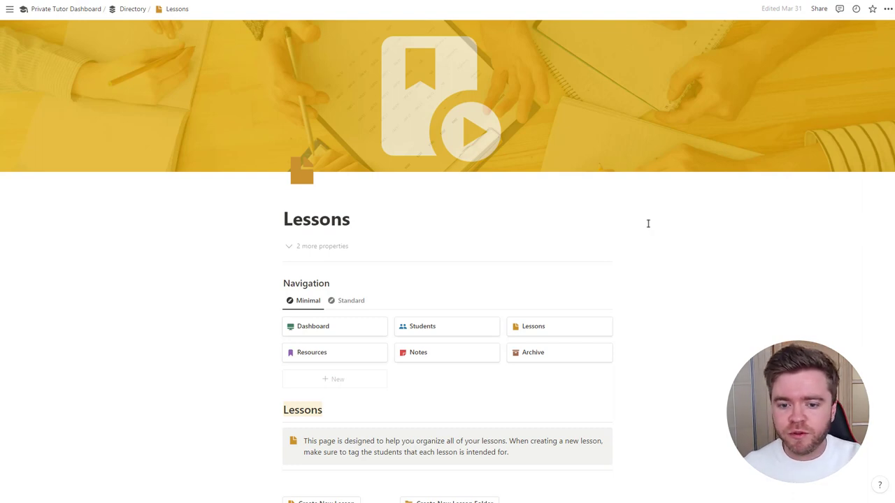
Review the Lessons page's description, creation options, lesson folders and the All Lessons list with its tagged students.
scroll(647, 223, down, 4)
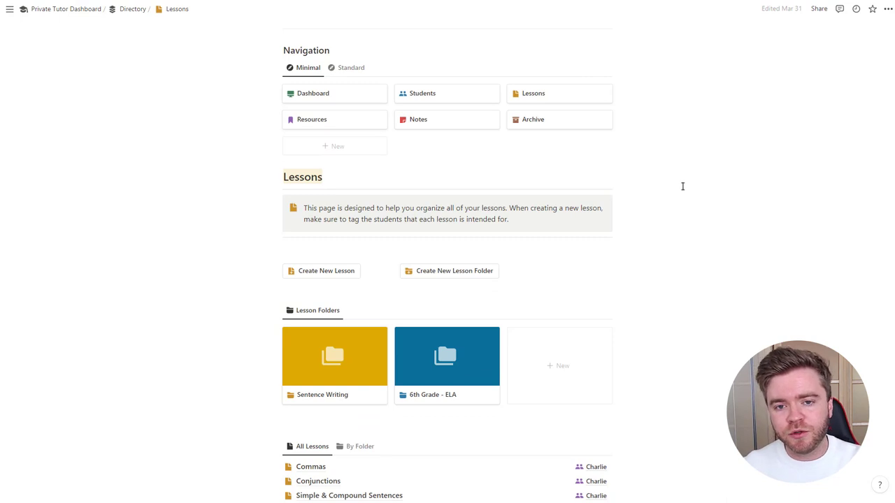
scroll(464, 128, up, 1)
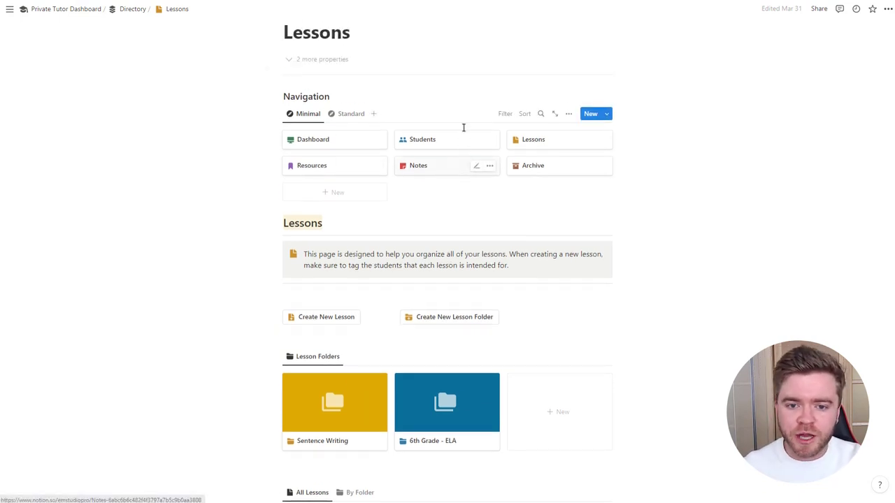
scroll(462, 133, down, 3)
scroll(462, 134, down, 2)
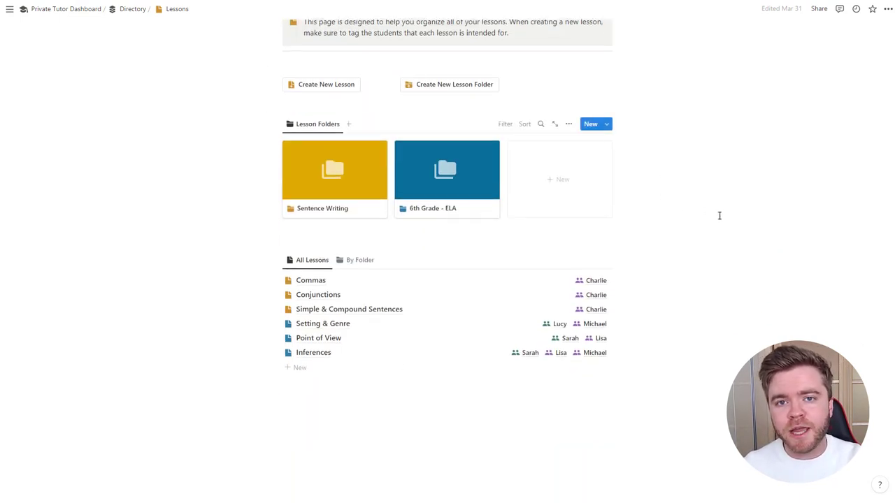
scroll(715, 219, down, 1)
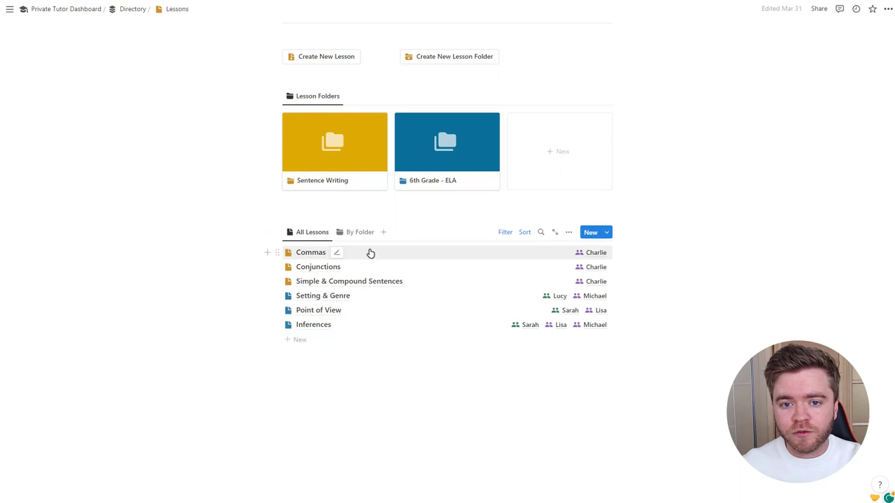
scroll(753, 103, up, 3)
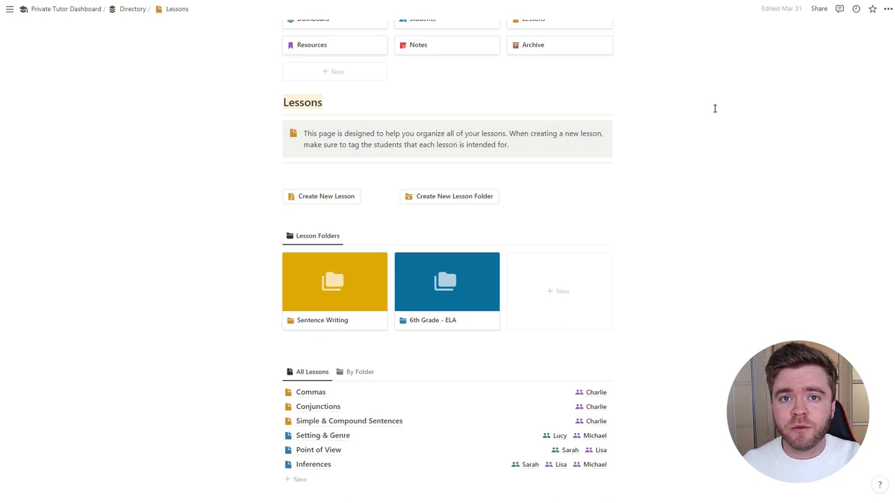
scroll(715, 109, down, 3)
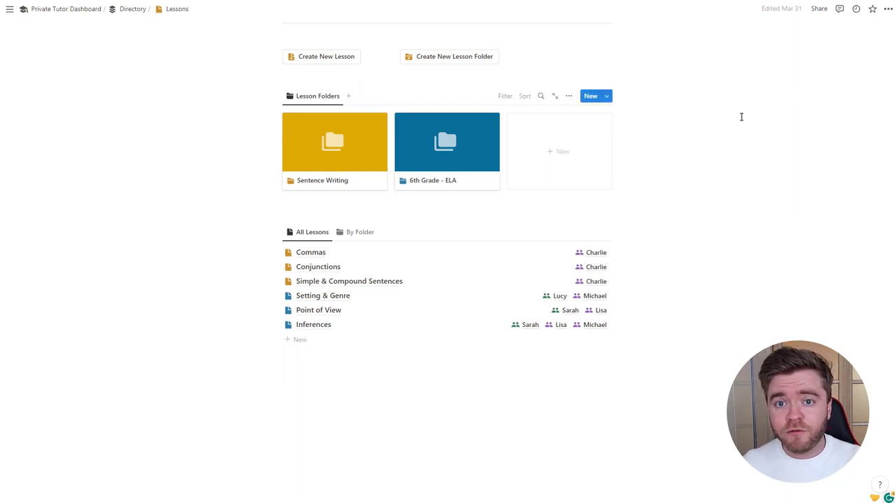
scroll(718, 117, up, 1)
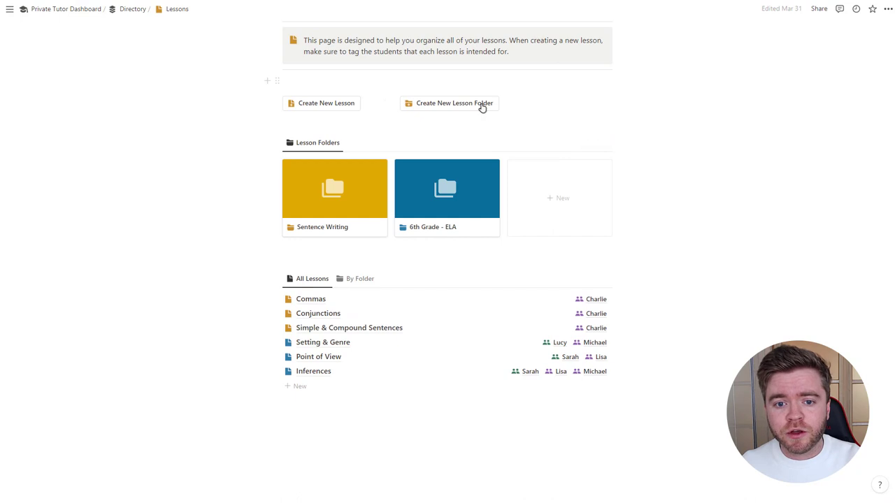
Create a lesson folder named YouTube Beginner Lessons using the New Lesson Folder (Red) template.
click(470, 107)
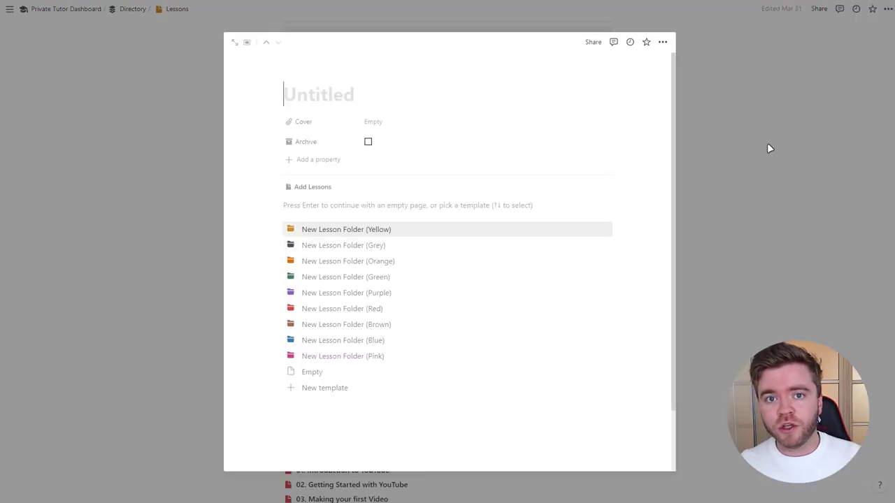
text(YouTube Beginner Lessons)
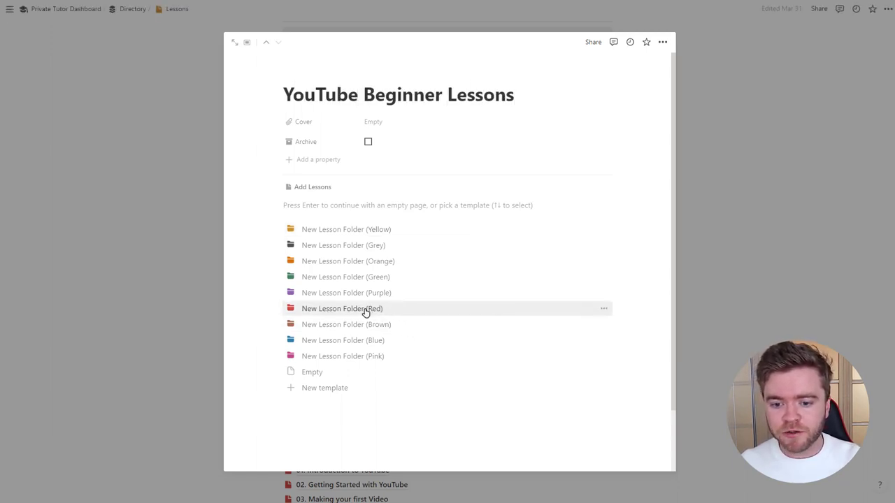
click(365, 312)
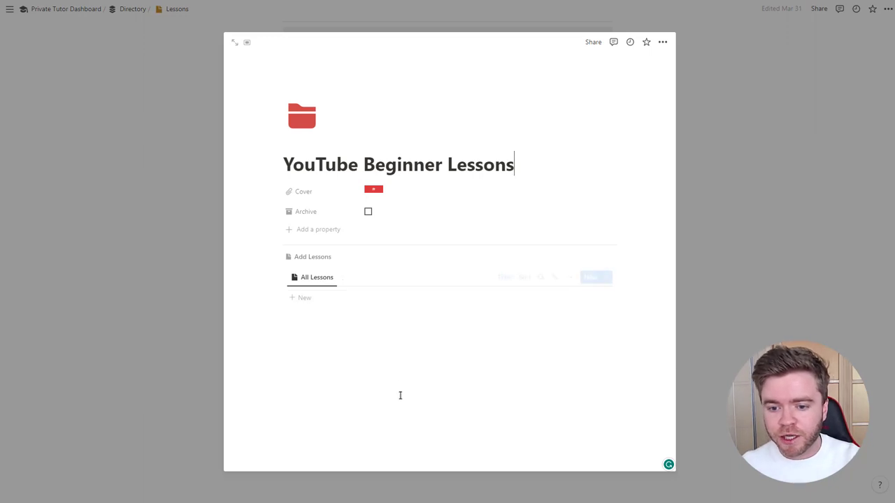
Add a lesson named 01. Introduction to YouTube to the YouTube Beginner Lessons folder.
click(302, 305)
triple_click(330, 299)
text(01.)
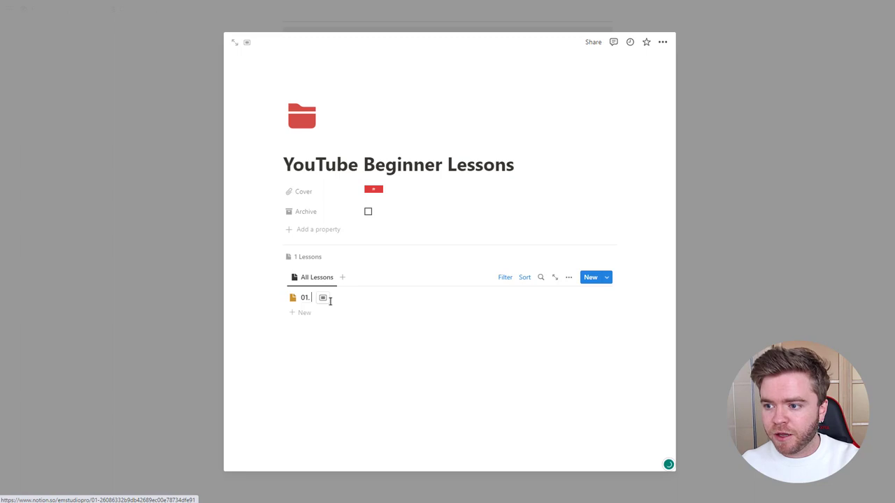
text( Introduction to You)
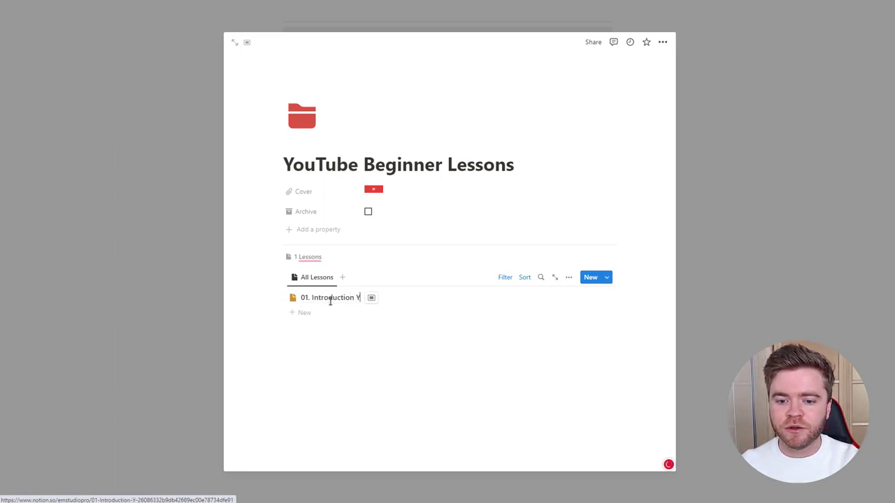
text(Tube)
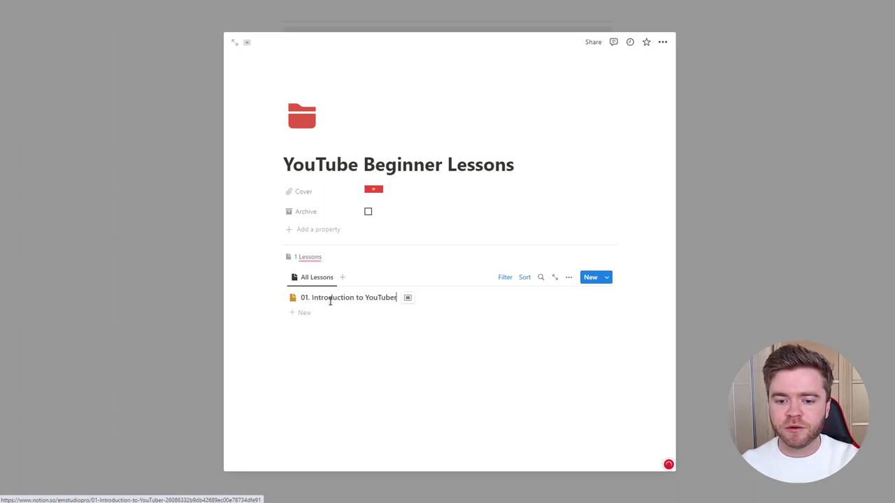
key(Escape)
Change the page icon of the 01. Introduction to YouTube lesson to red.
click(292, 298)
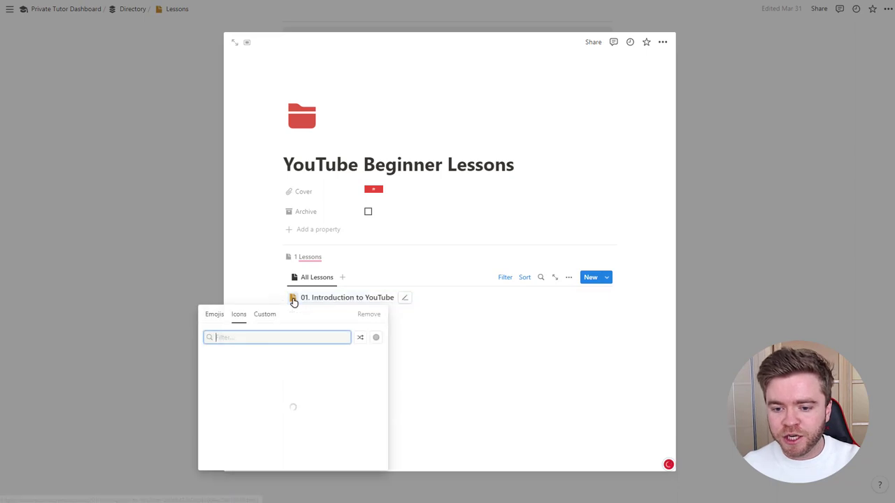
mouse_move(331, 375)
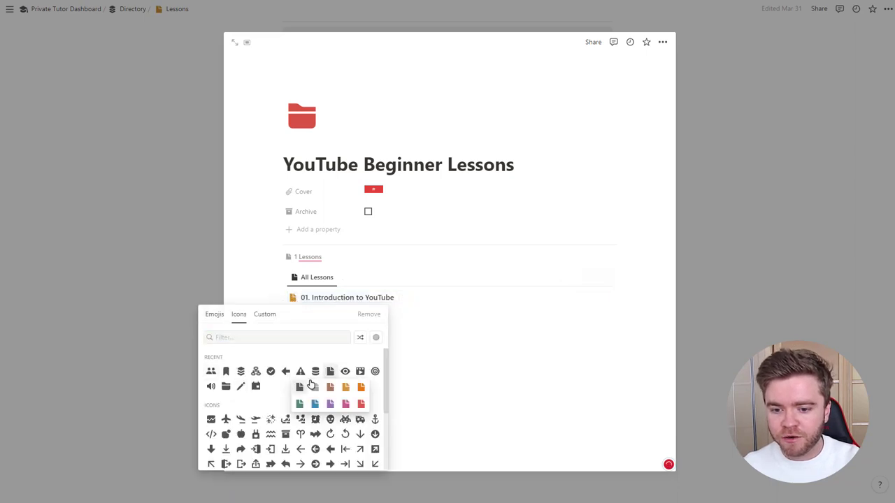
click(362, 405)
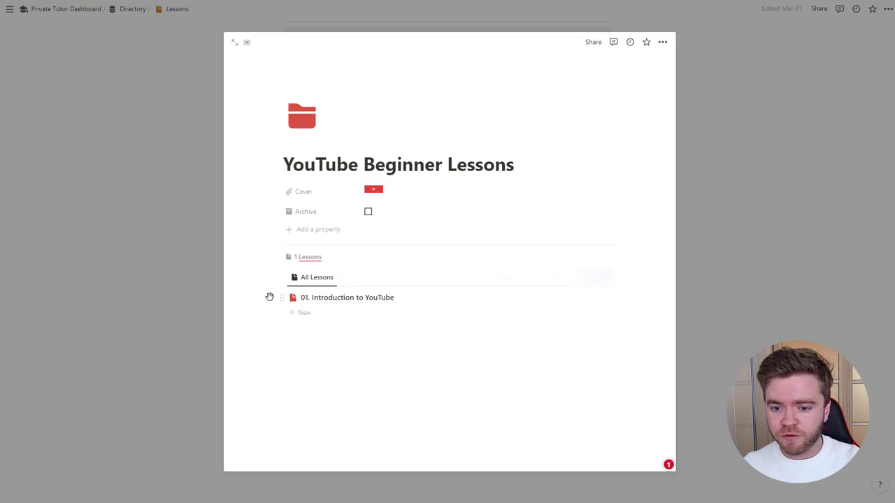
Add the lessons 02. Getting Started with YouTube and 03. Making your first Video, each with a red page icon.
click(331, 314)
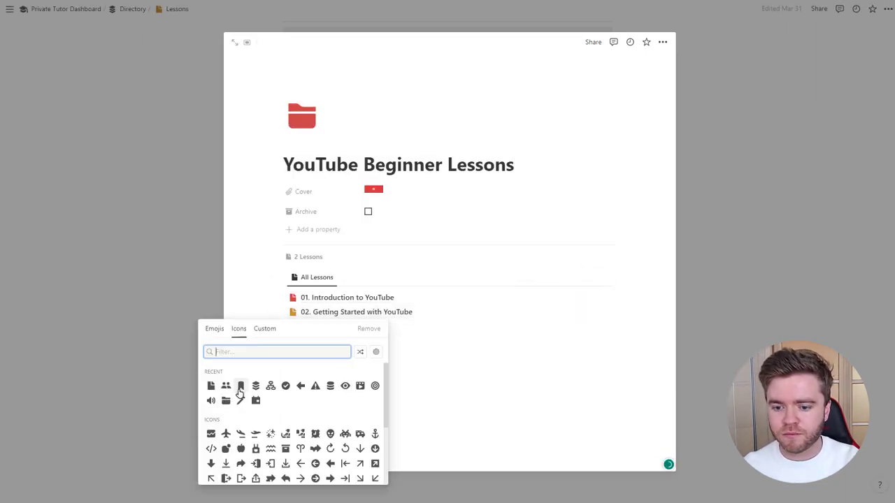
click(242, 381)
text(r first Video)
click(293, 327)
click(208, 398)
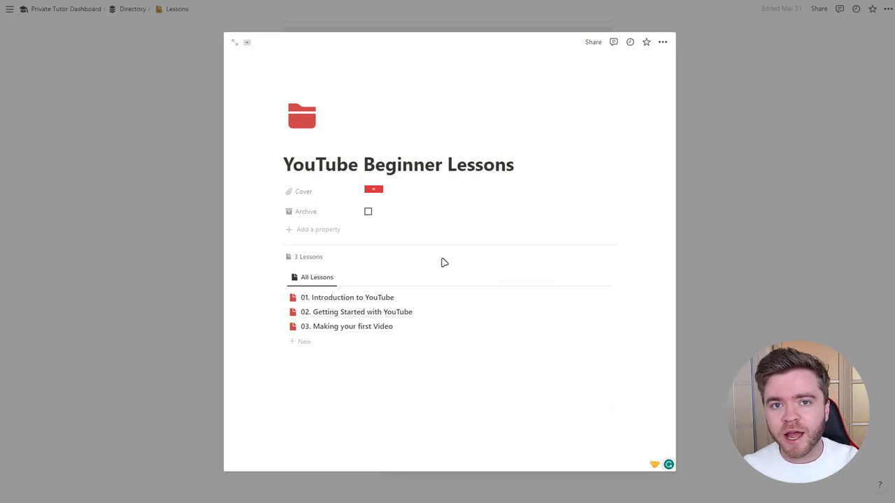
Open the 01. Introduction to YouTube lesson and examine its Completed, Progression and URL properties.
click(442, 300)
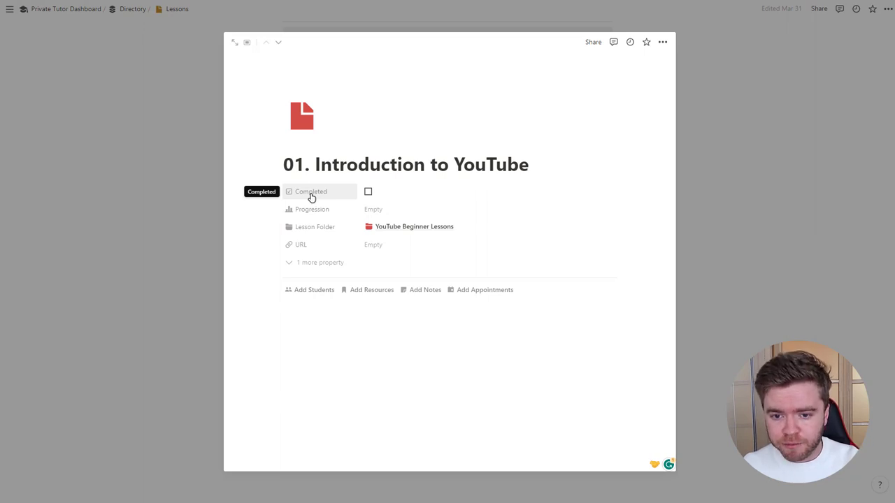
click(369, 193)
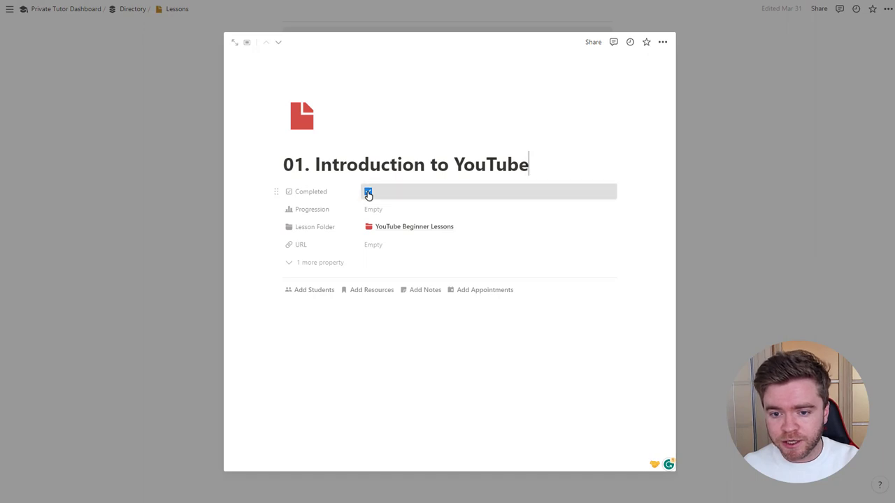
click(367, 193)
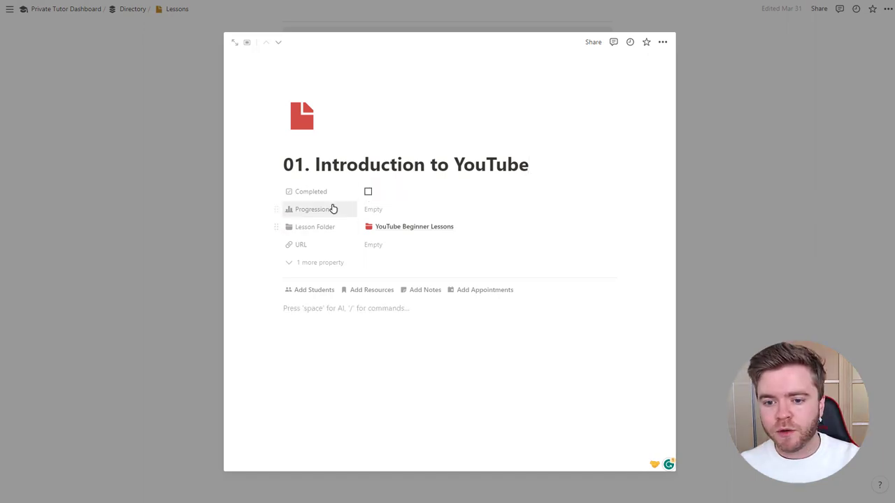
click(377, 213)
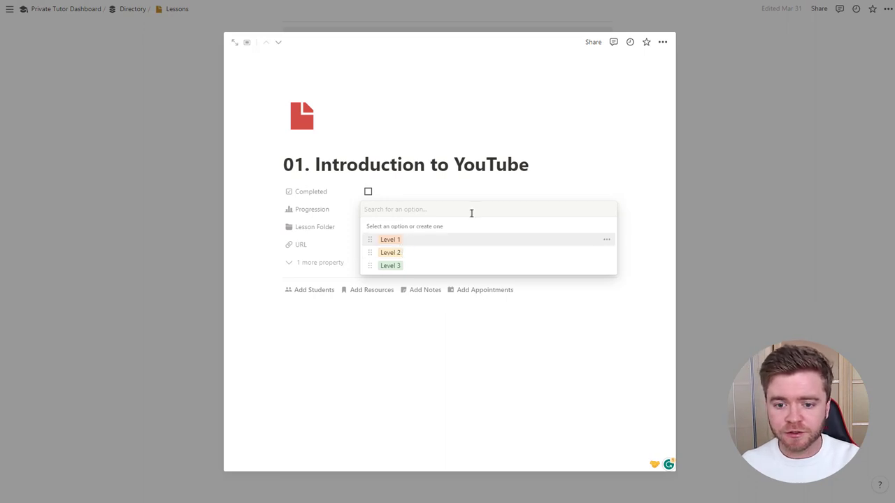
click(642, 203)
click(396, 212)
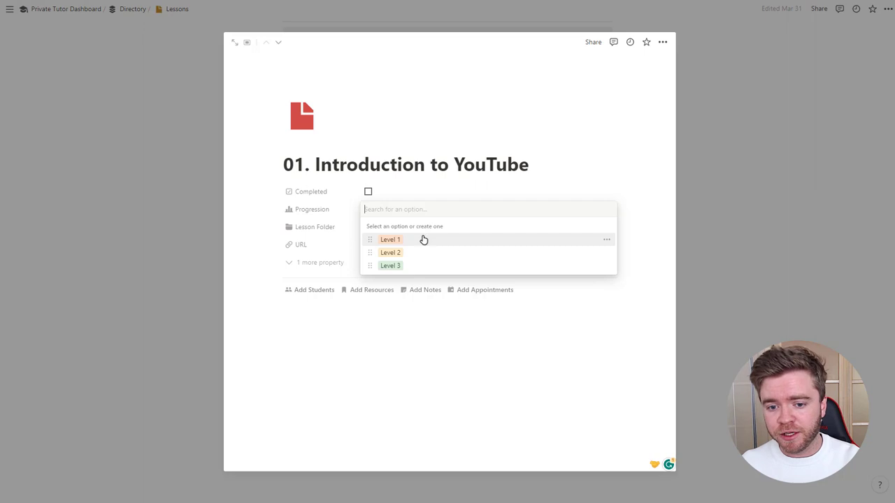
click(644, 216)
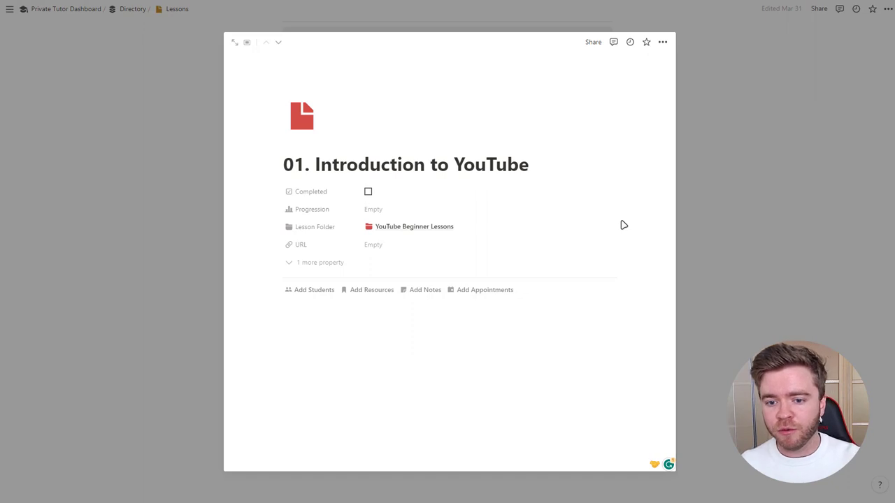
click(381, 250)
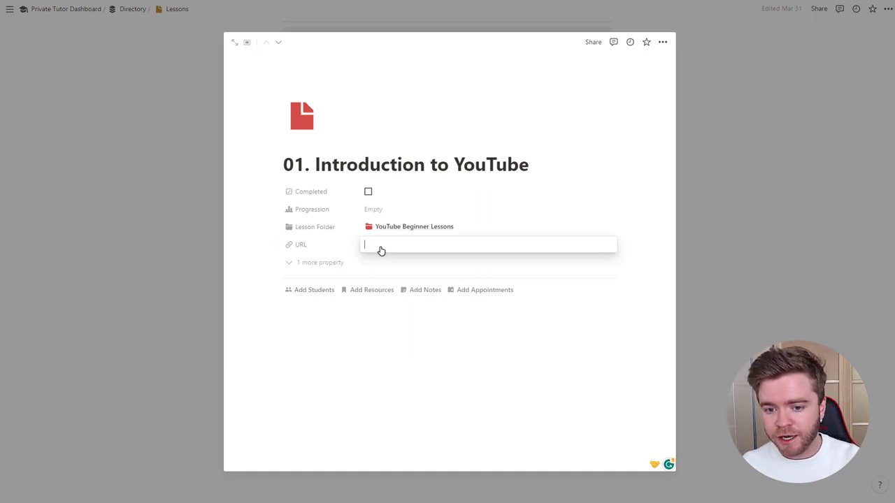
click(640, 192)
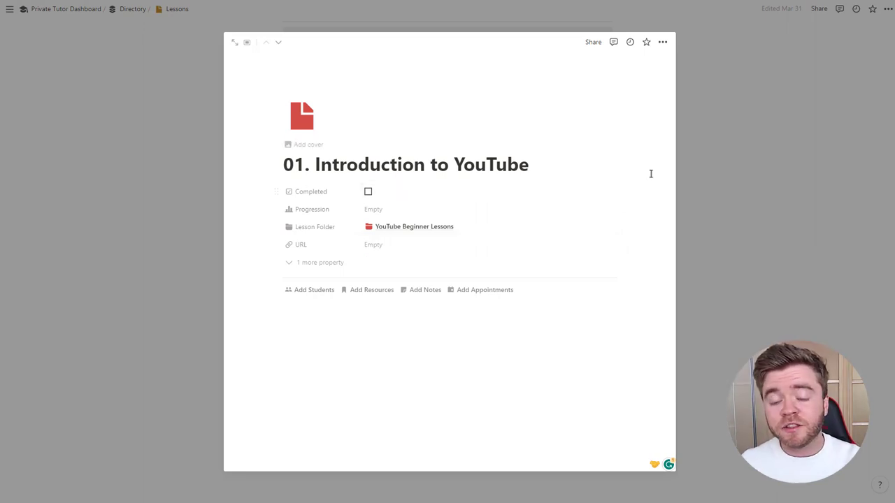
Set the progression of lessons 01, 02 and 03 in YouTube Beginner Lessons to Level 1, Level 2 and Level 3 respectively.
click(385, 211)
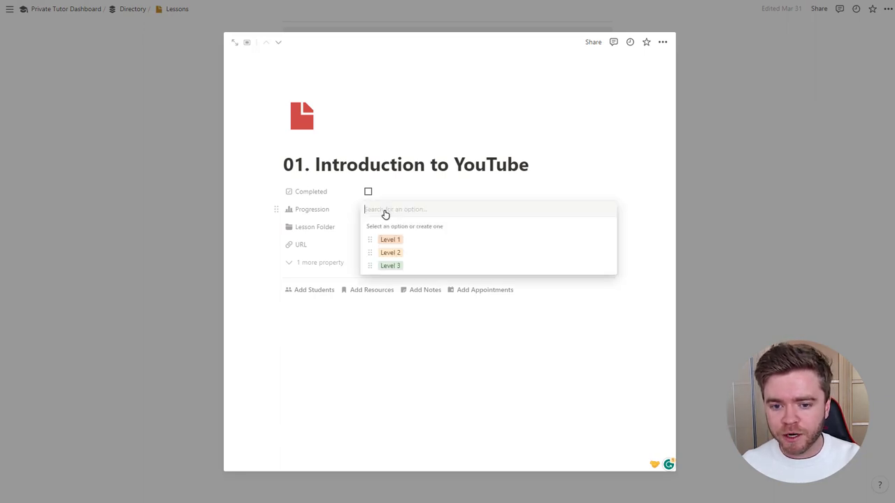
click(402, 236)
click(414, 227)
click(566, 277)
click(511, 367)
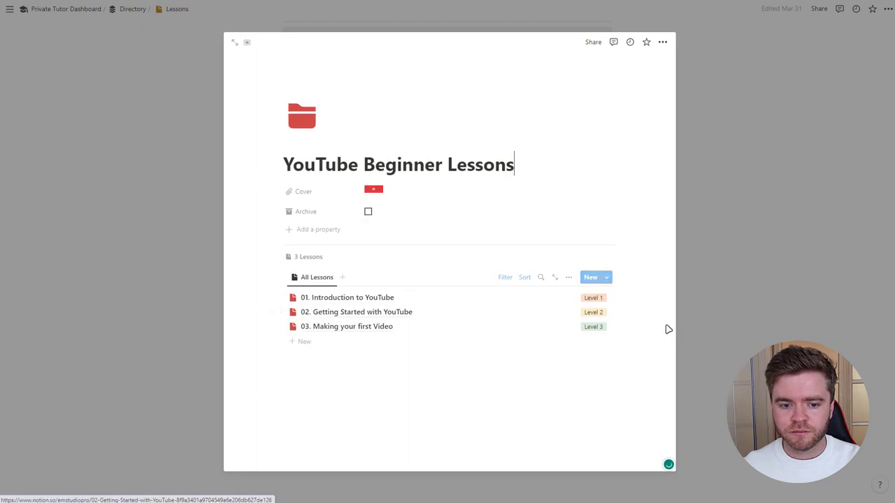
click(762, 137)
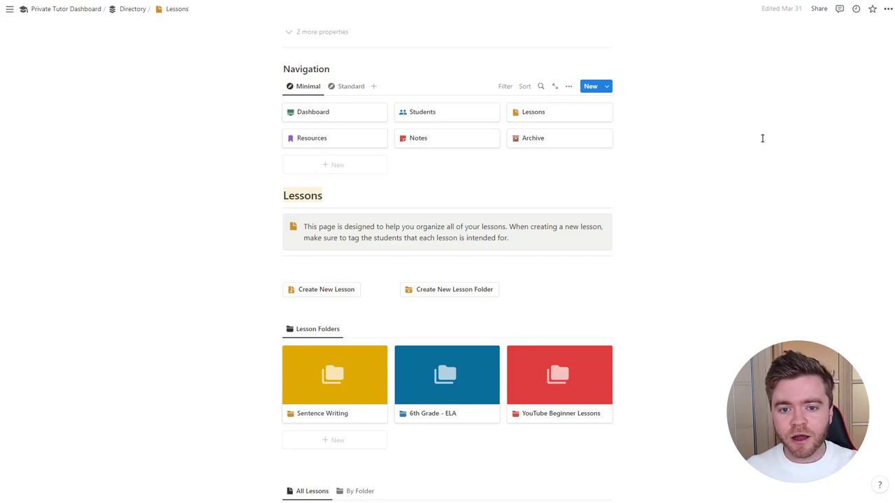
Go to the Students page and open the student belonging to the YouTube Beginners folder.
scroll(733, 173, up, 3)
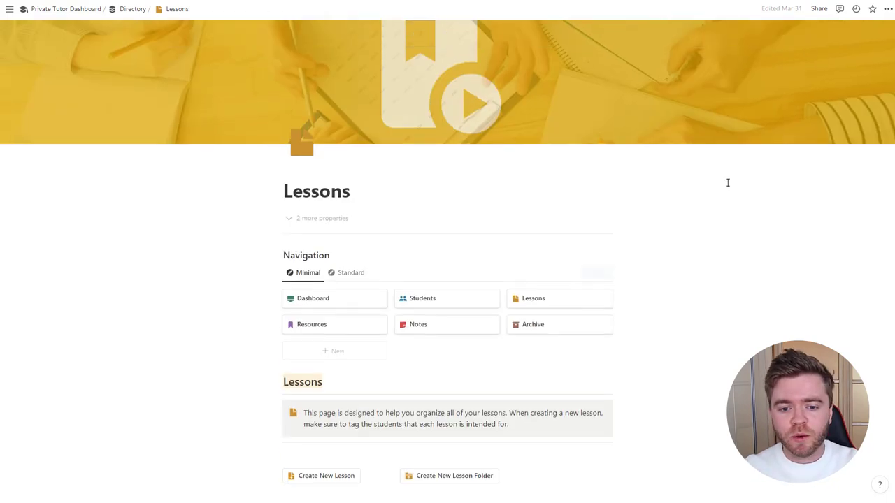
scroll(402, 140, down, 2)
click(418, 160)
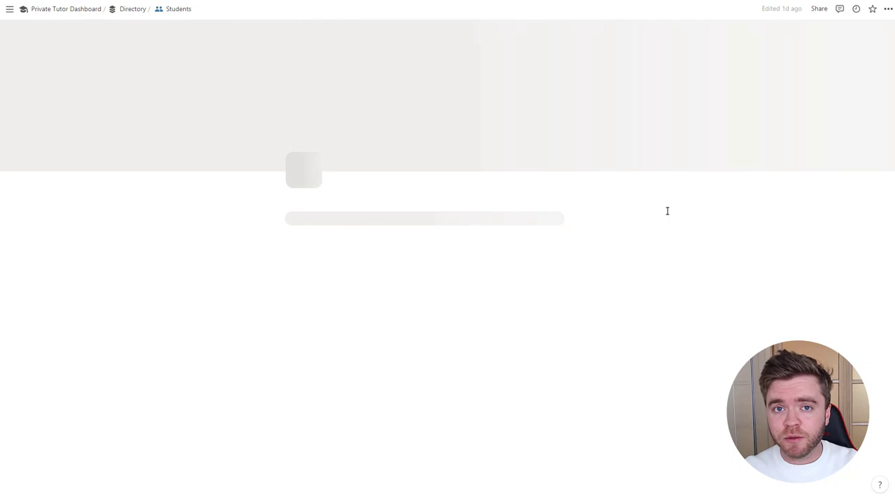
scroll(624, 201, down, 7)
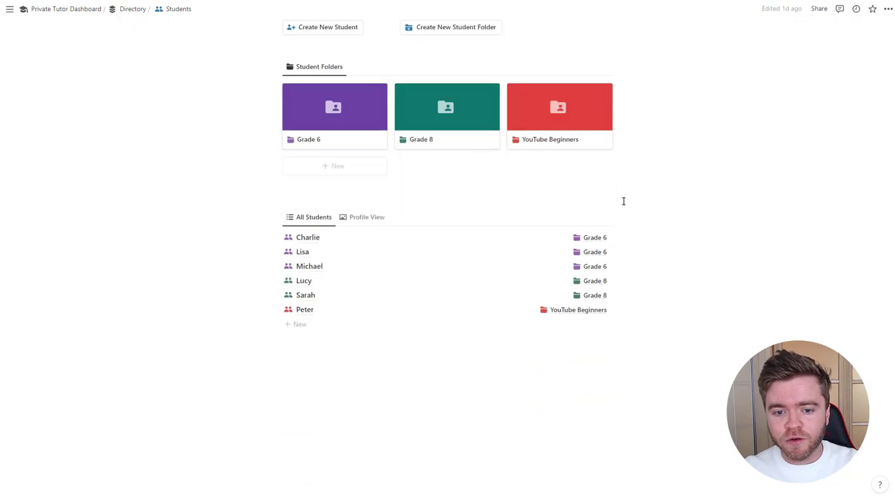
click(359, 315)
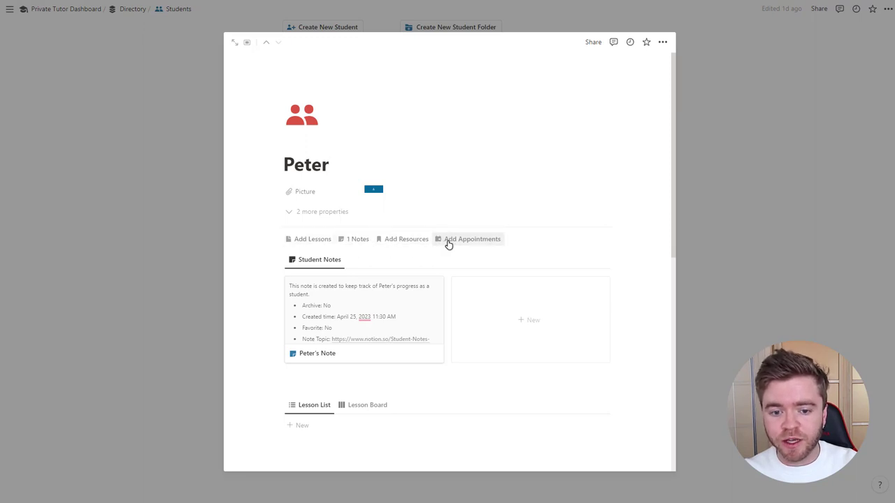
Link the lessons 01. Introduction to YouTube, 02. Getting Started with YouTube and 03. Making your first Video to the student.
click(307, 241)
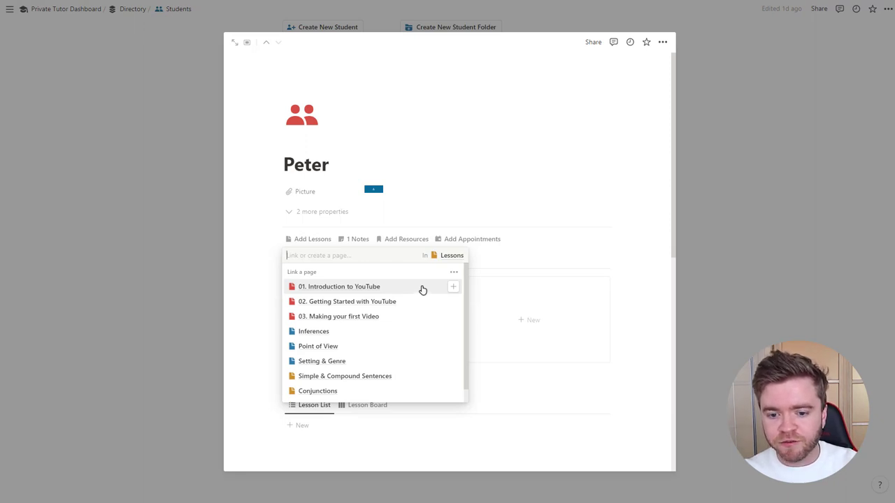
click(454, 291)
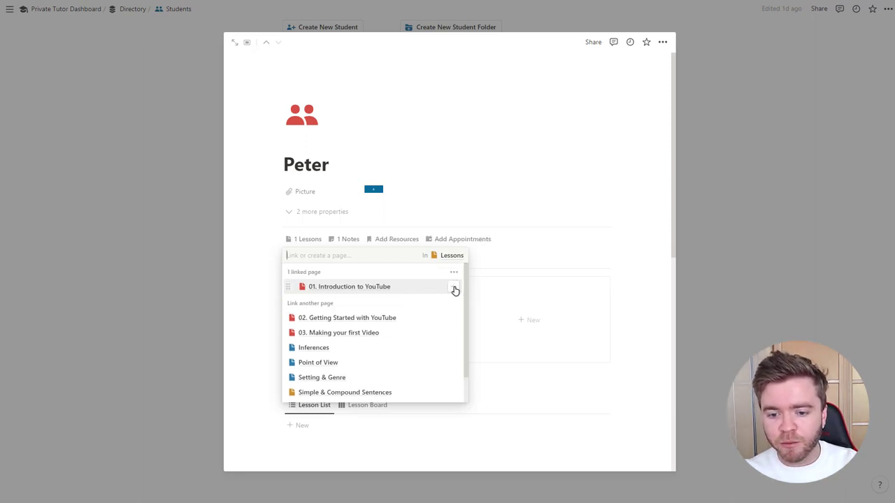
click(455, 317)
click(454, 331)
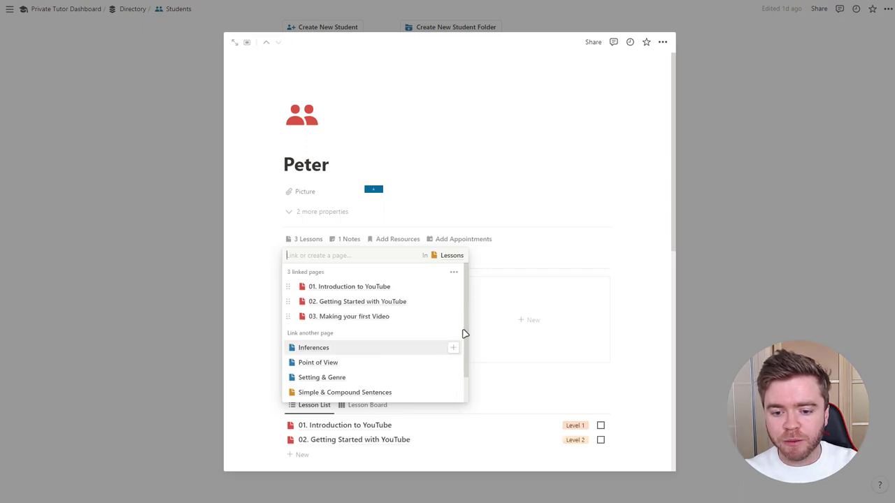
click(622, 282)
Mark 02. Getting Started with YouTube as completed in the student's lesson list and view the lessons on the Lesson Board.
scroll(655, 256, down, 3)
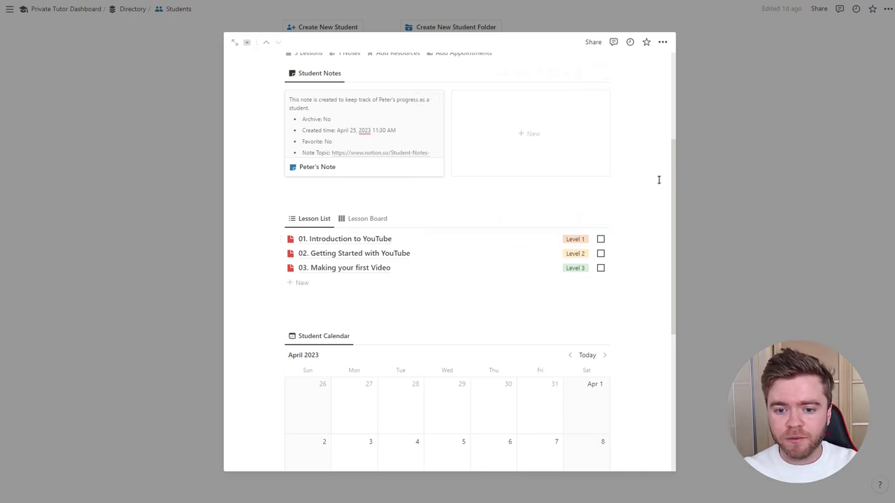
click(600, 255)
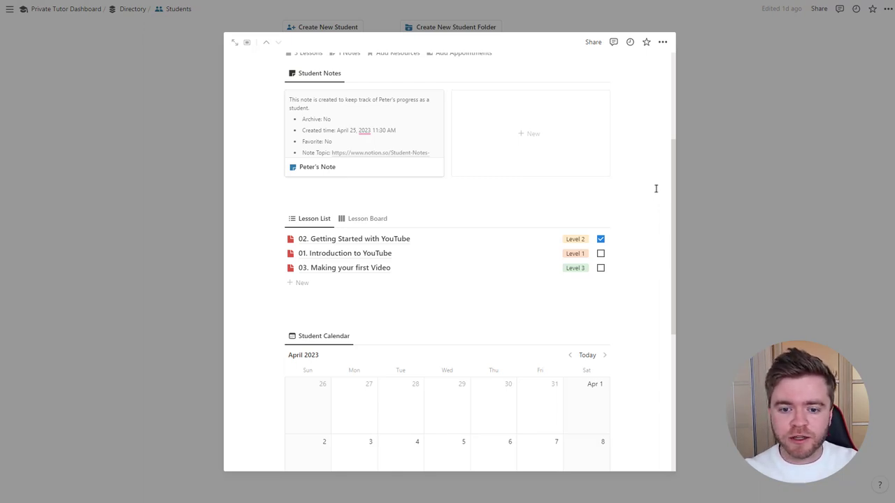
click(366, 220)
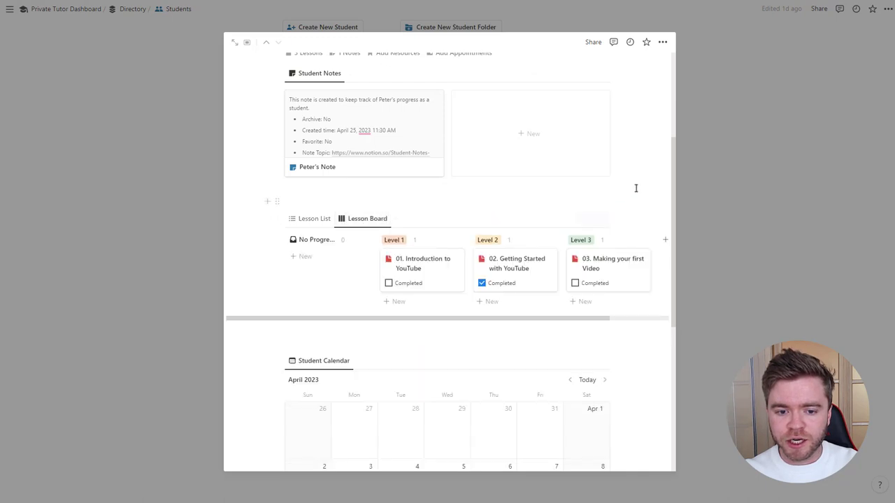
scroll(653, 182, down, 1)
scroll(651, 170, up, 2)
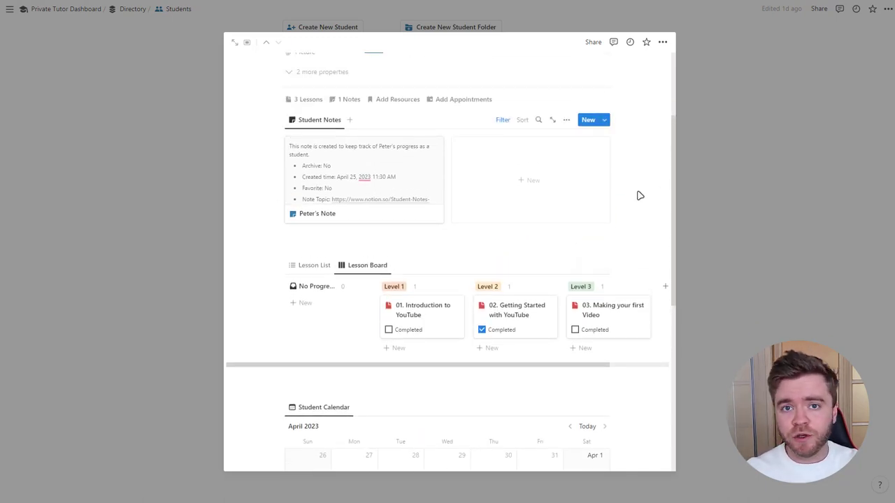
scroll(647, 183, down, 1)
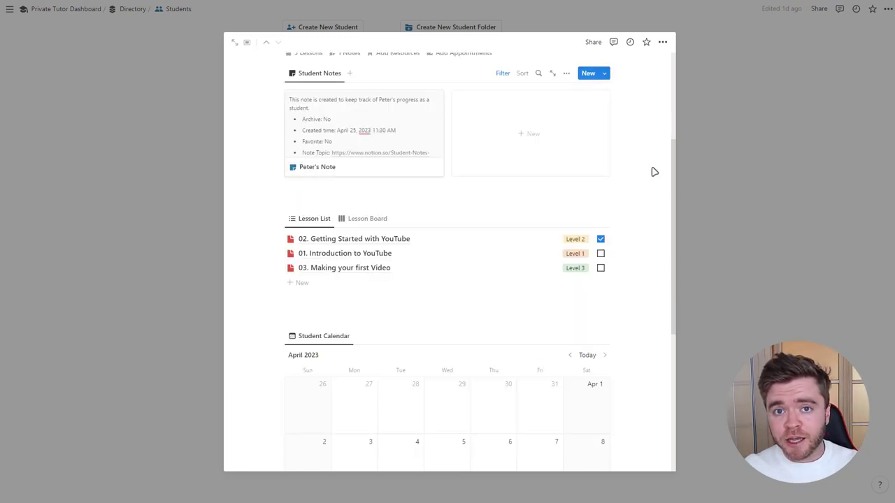
Add a lesson named 04. Publishing your video to the student's lesson list with a red page icon and Level 3 progression.
click(315, 287)
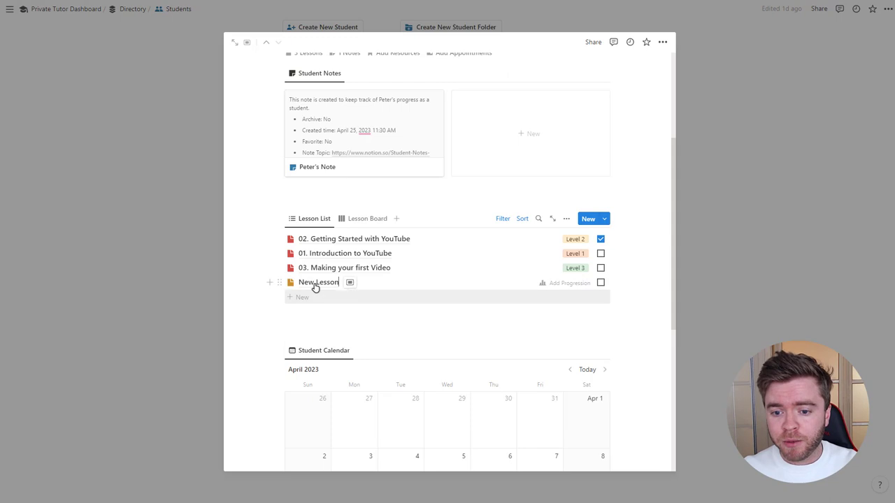
triple_click(326, 283)
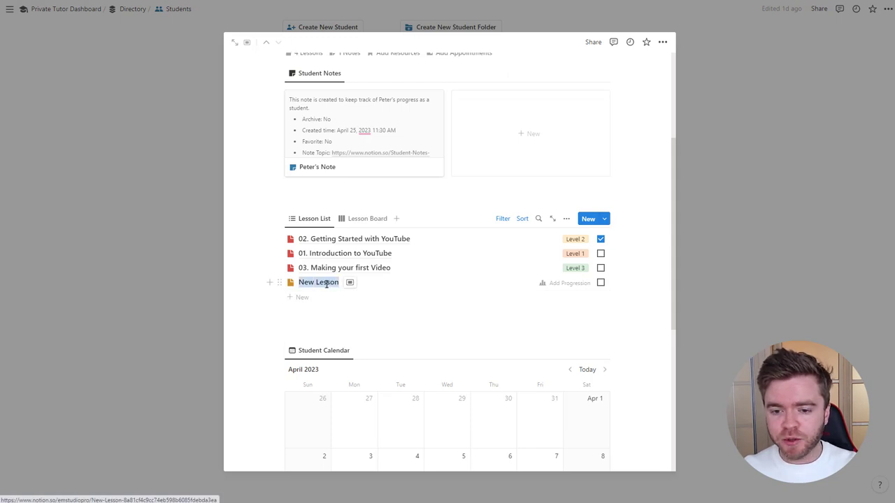
text(04. Publishing your video)
click(291, 283)
click(205, 343)
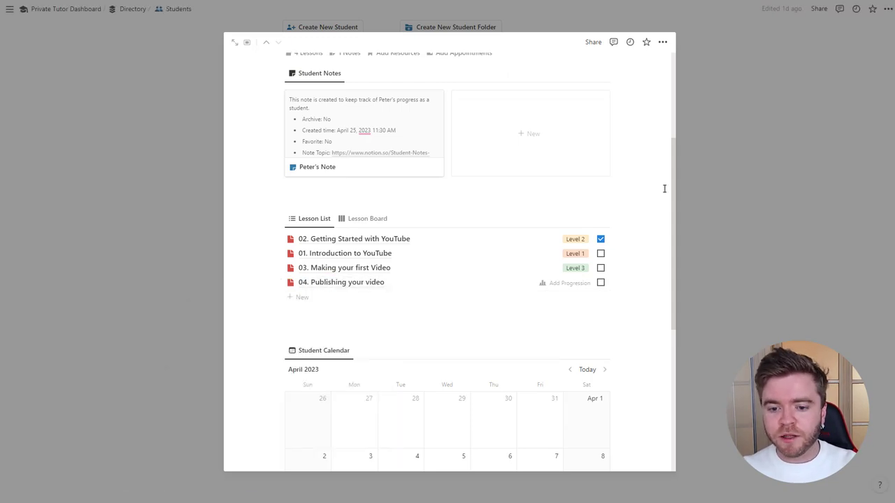
click(573, 284)
click(583, 340)
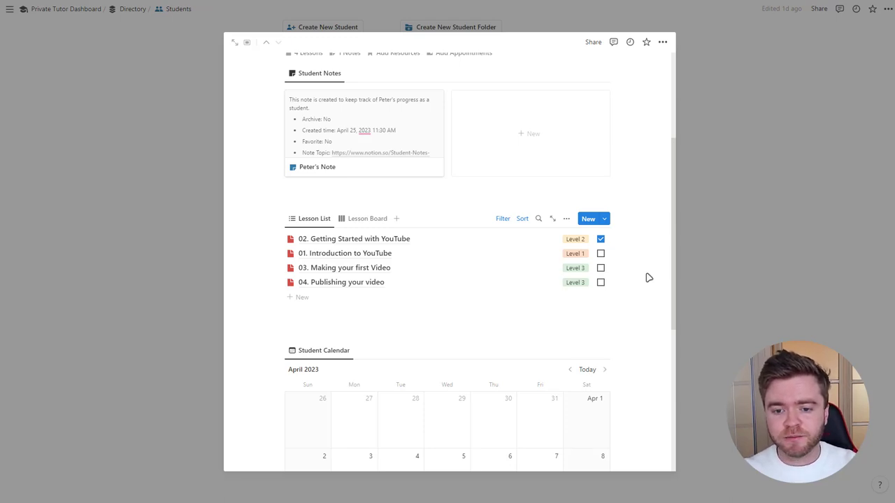
Close the student page and open the 01. Introduction to YouTube lesson from the Lessons page.
click(172, 174)
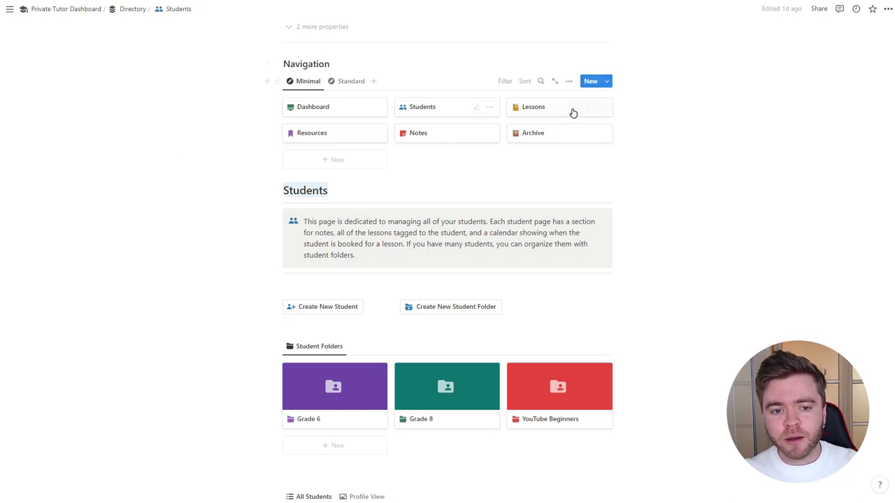
click(571, 112)
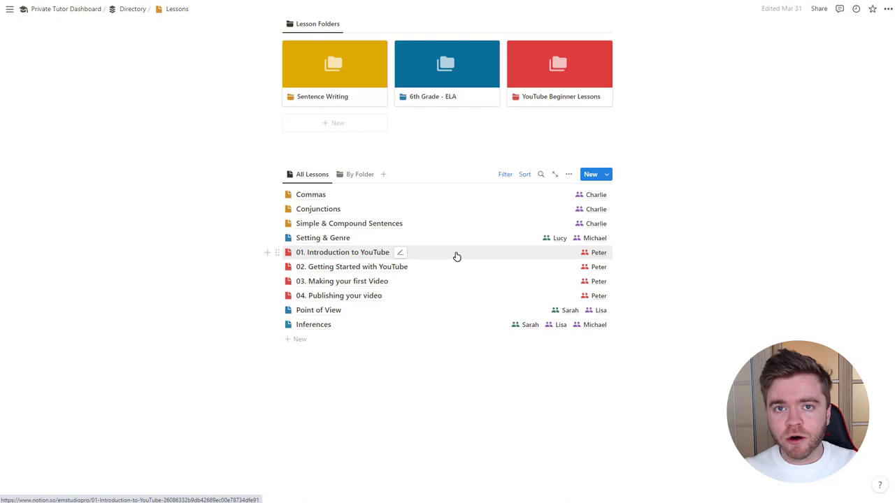
click(457, 257)
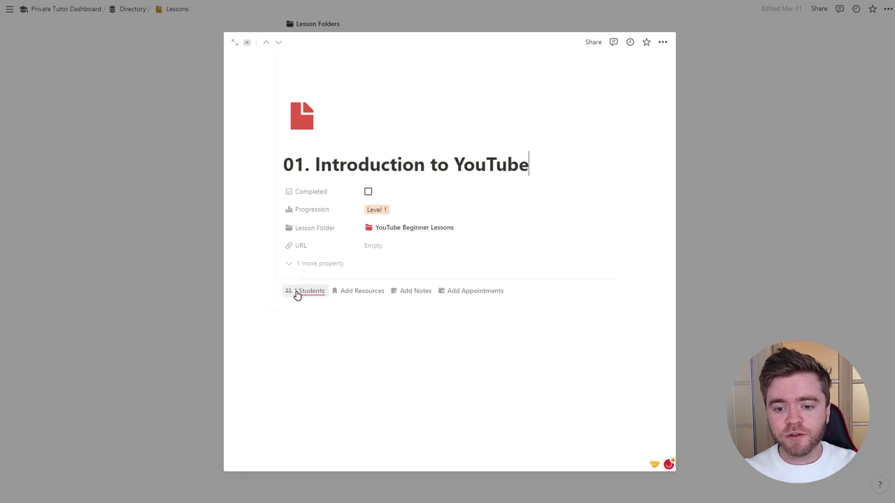
Link the first listed Grade 6 student to the lesson and open that student's page to review the lesson list.
mouse_move(293, 298)
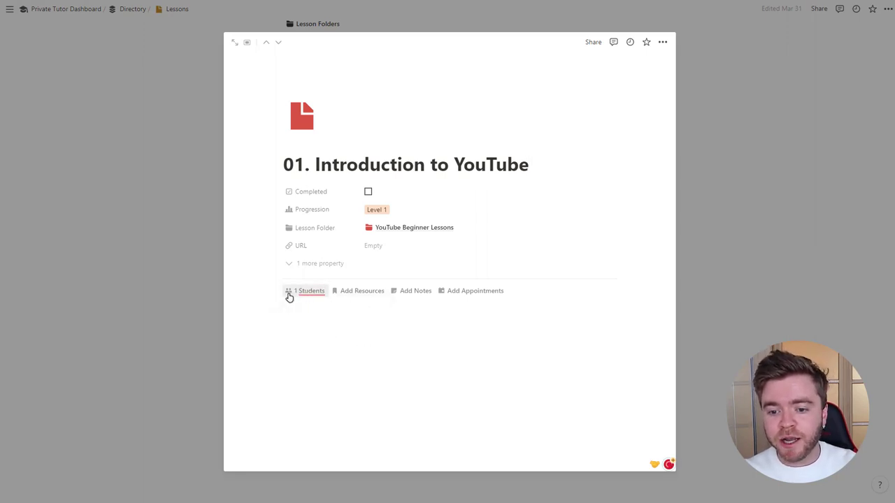
click(289, 295)
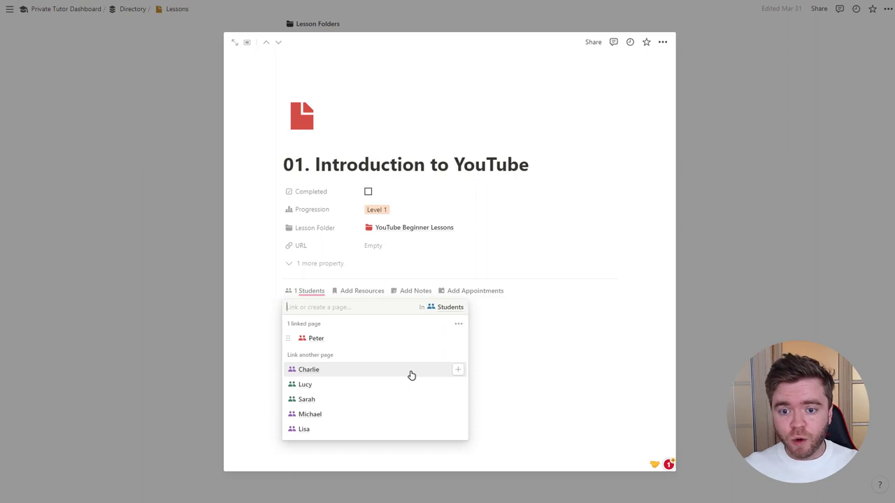
click(459, 372)
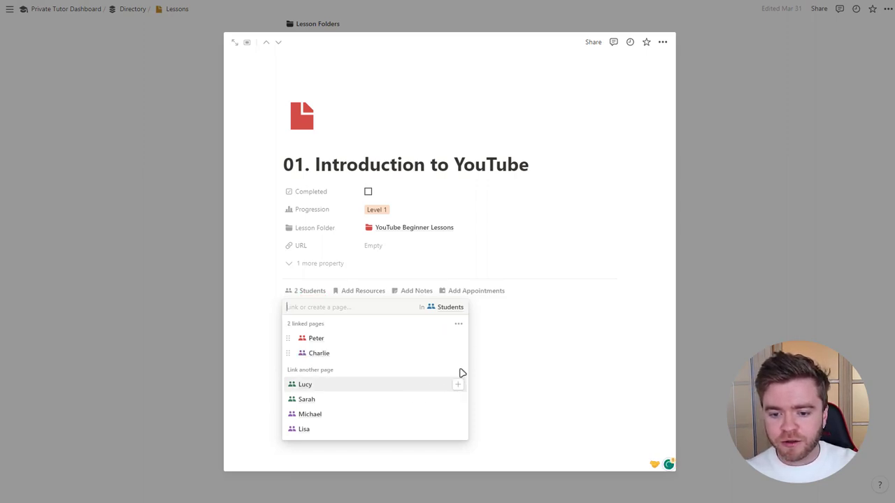
click(458, 402)
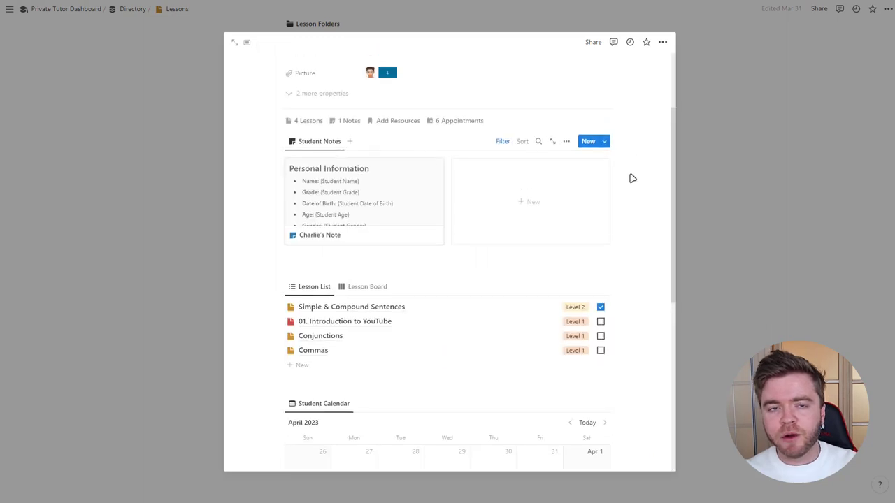
scroll(632, 178, up, 2)
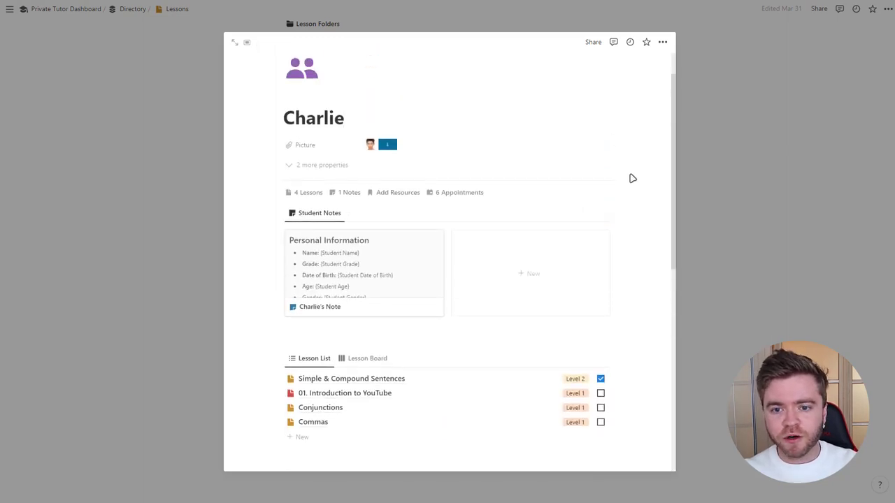
Show the lessons grouped by folder on the Lessons page and review the lessons in each folder.
scroll(632, 178, down, 3)
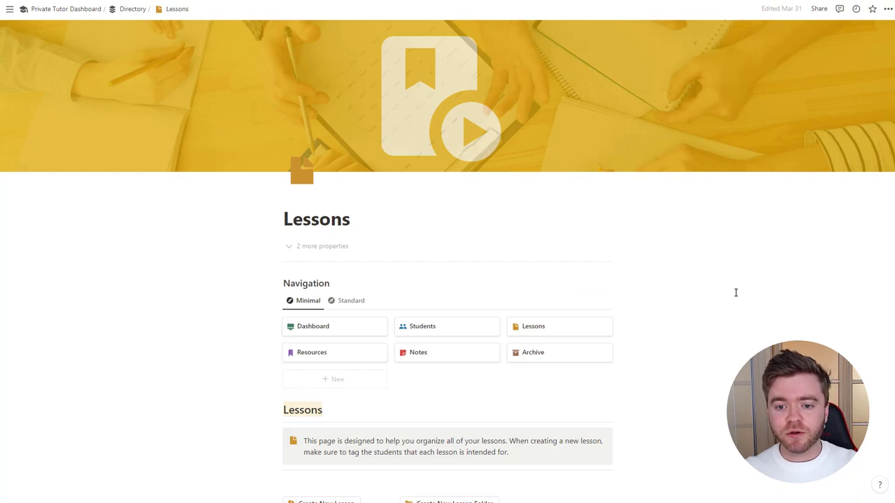
scroll(678, 290, down, 2)
scroll(677, 287, down, 5)
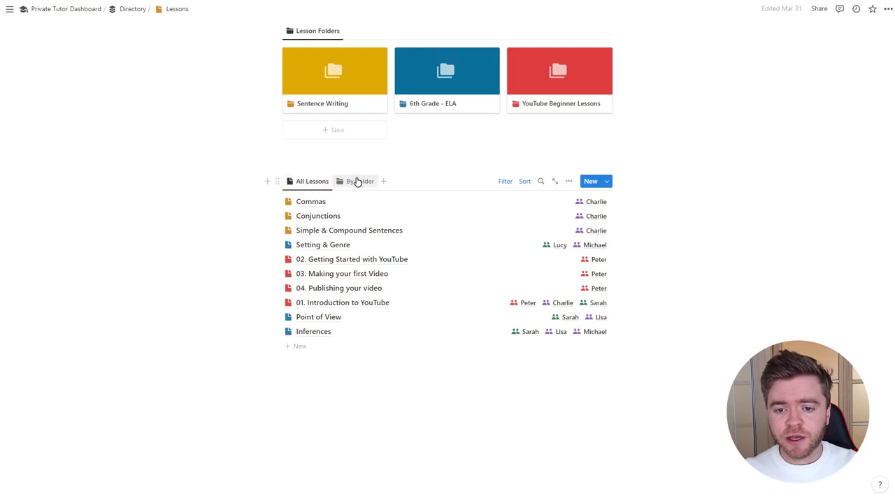
click(358, 181)
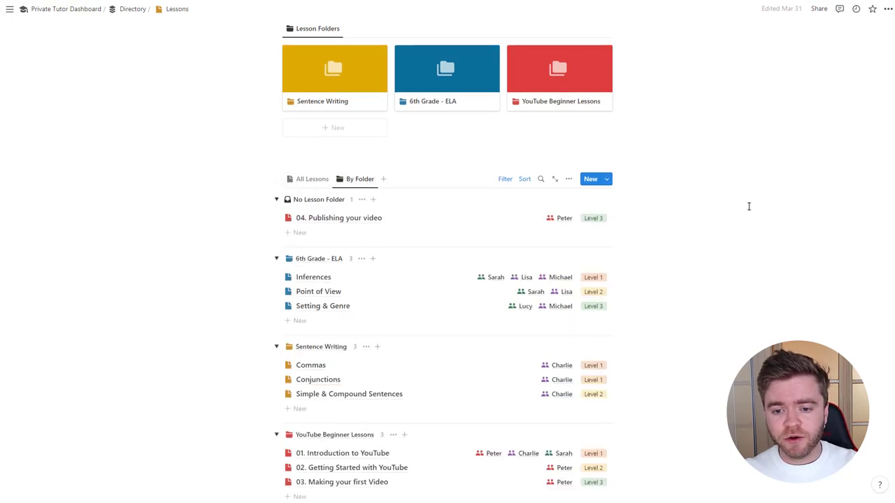
scroll(745, 204, down, 2)
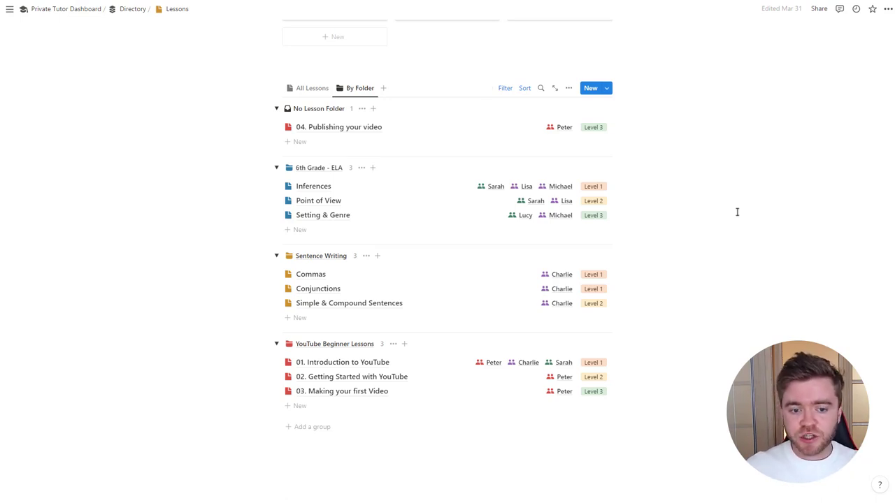
click(279, 275)
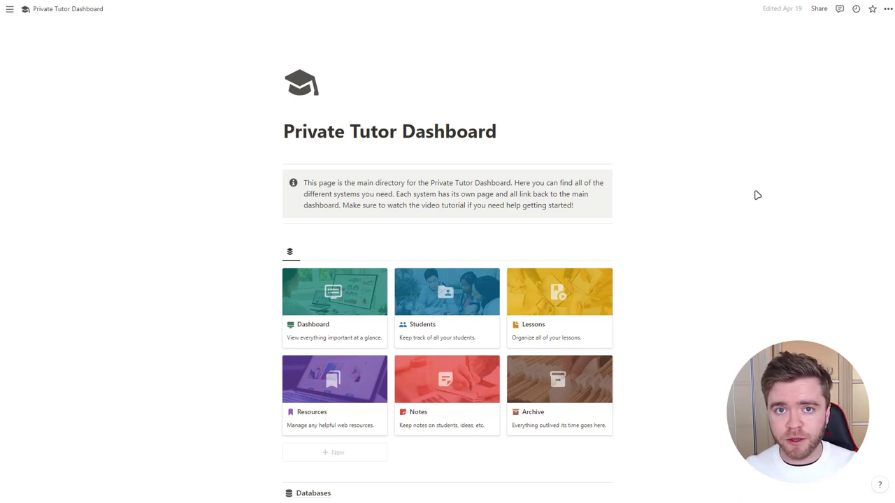
Open the Dashboard page from the main directory and review its students, lessons, calendar and favorites sections.
scroll(755, 194, down, 3)
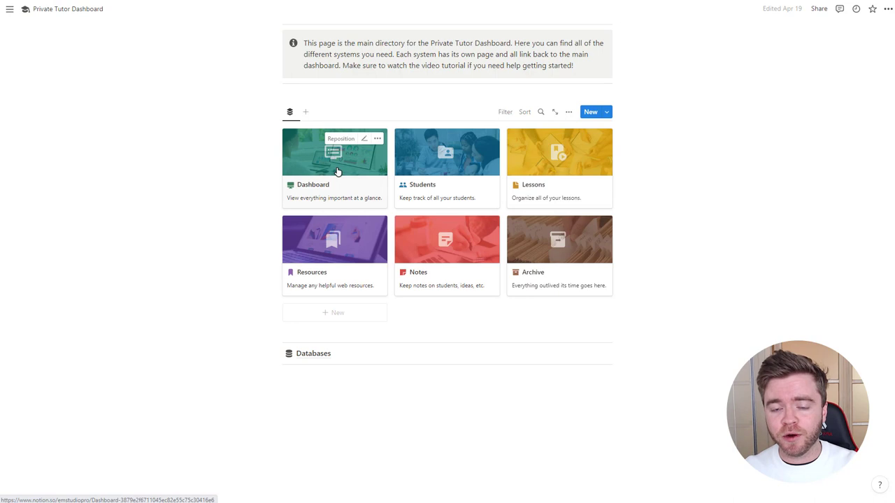
click(336, 171)
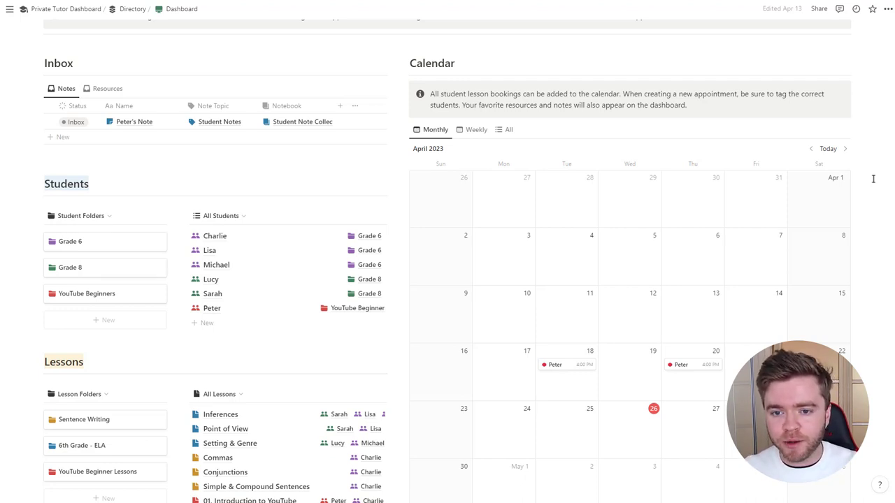
scroll(119, 172, down, 1)
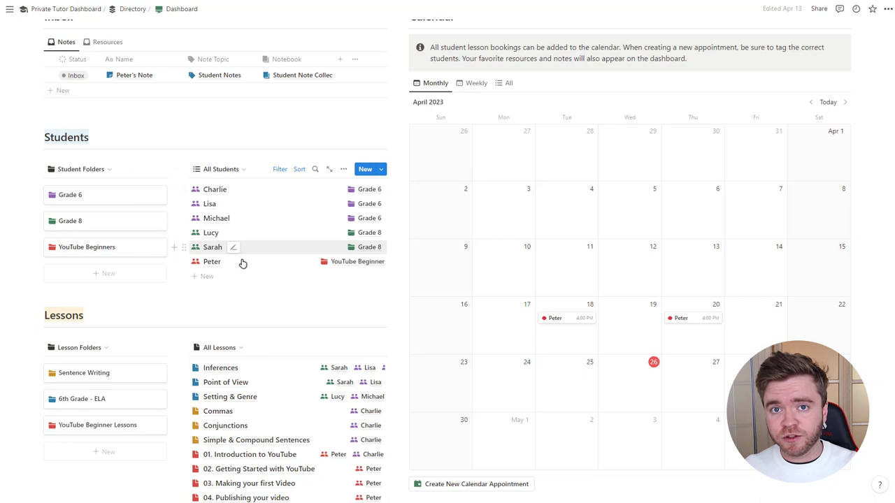
scroll(126, 172, down, 3)
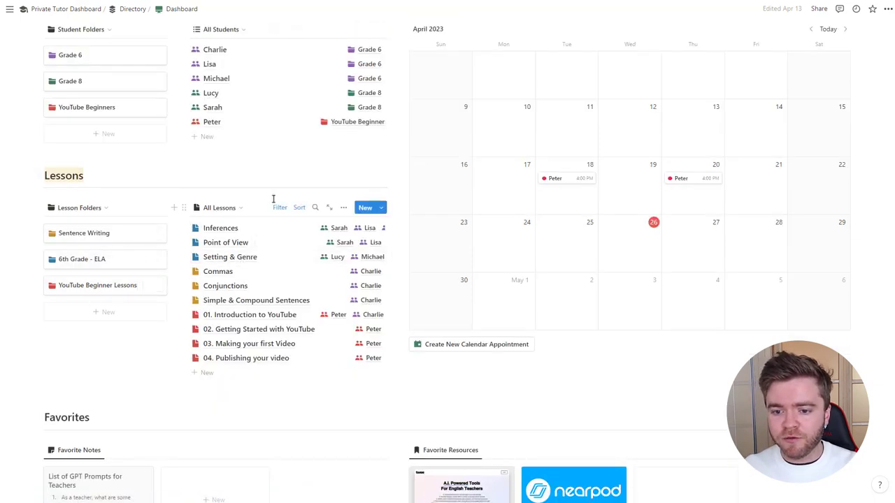
scroll(580, 125, up, 4)
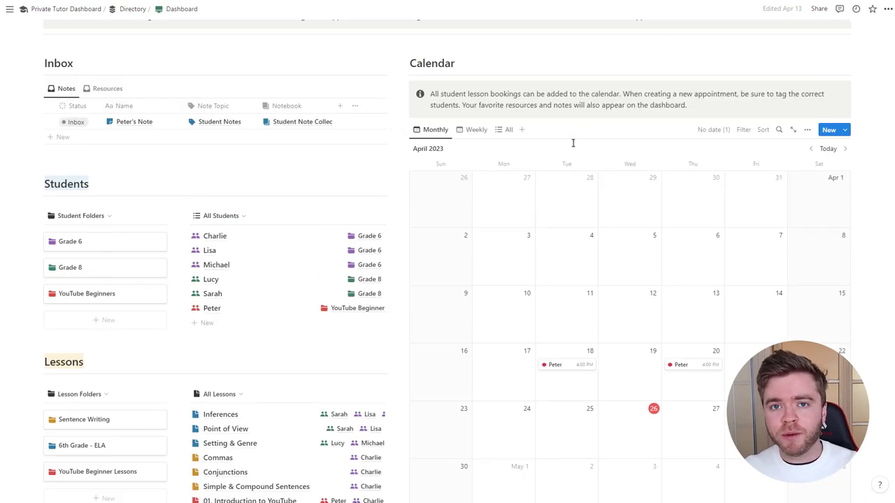
scroll(573, 142, down, 2)
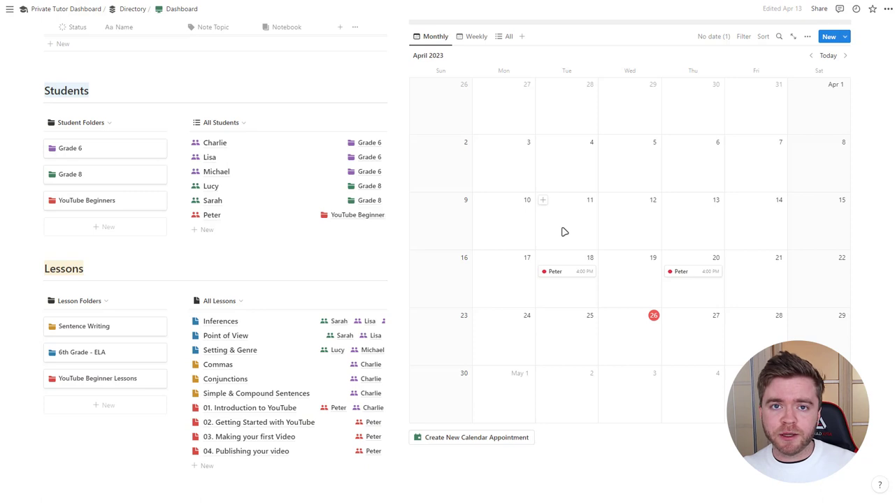
scroll(360, 223, down, 5)
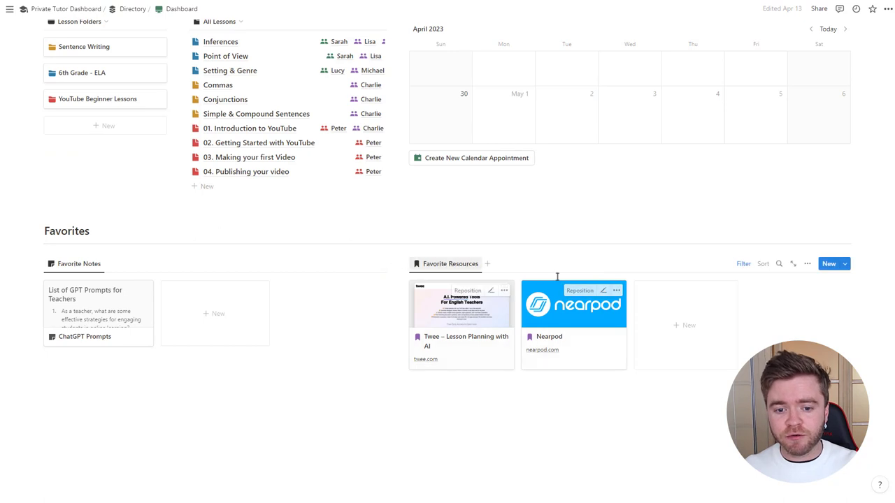
scroll(545, 93, up, 3)
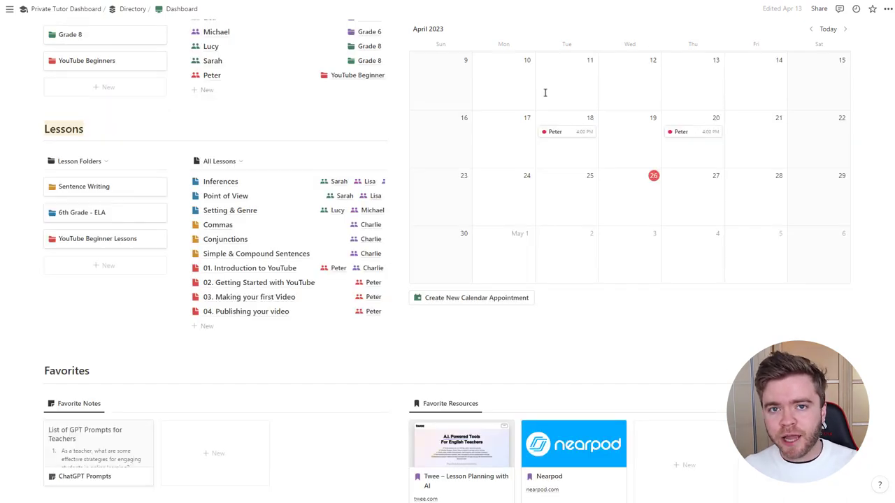
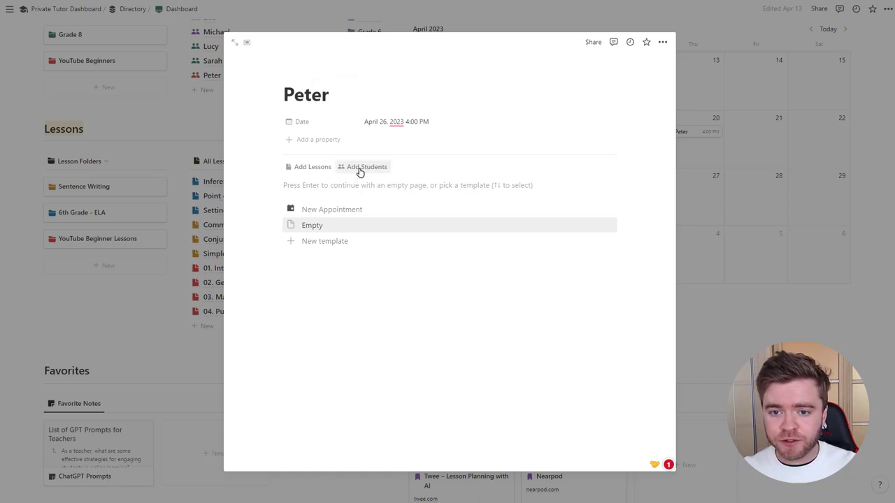
Link the YouTube Beginners student to the April 26, 2023 4:00 PM appointment and apply the New Appointment template.
click(359, 169)
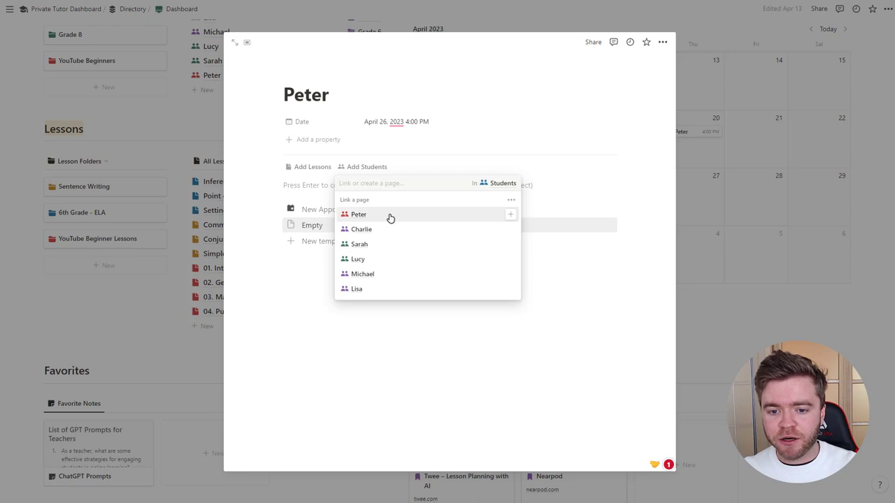
click(391, 217)
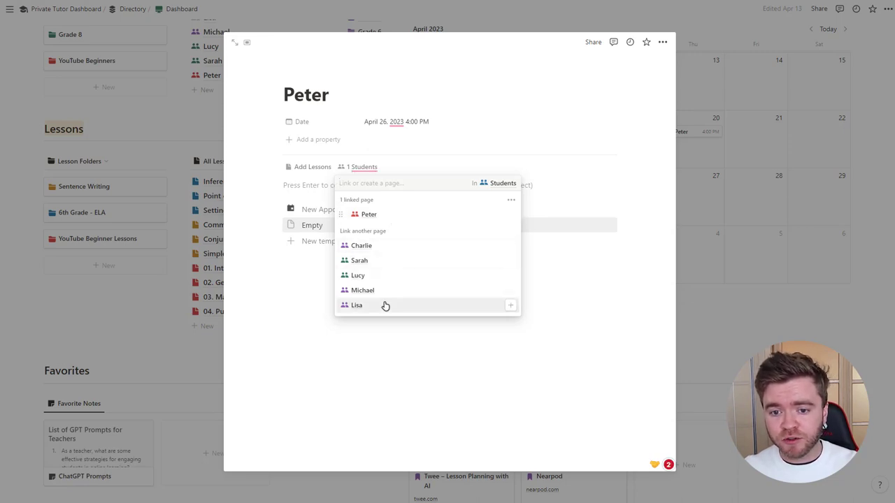
click(622, 172)
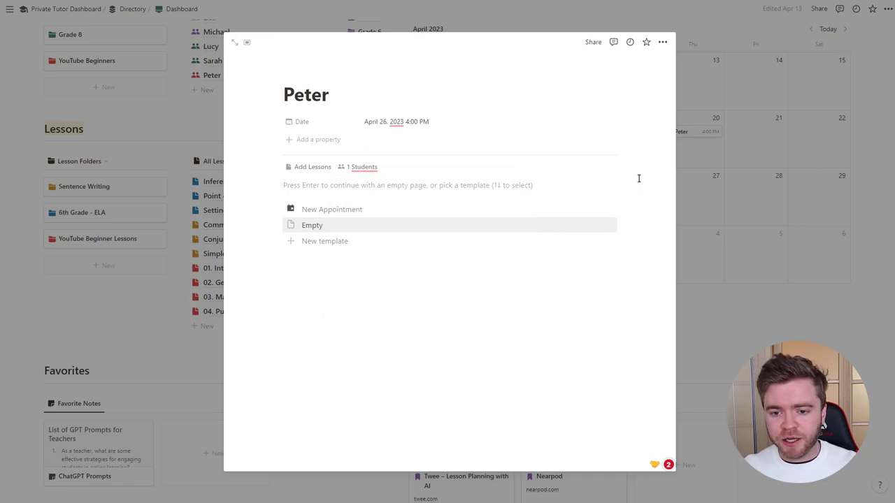
click(332, 210)
Filter the appointment's All Lessons list to the linked YouTube Beginners student.
scroll(648, 240, down, 1)
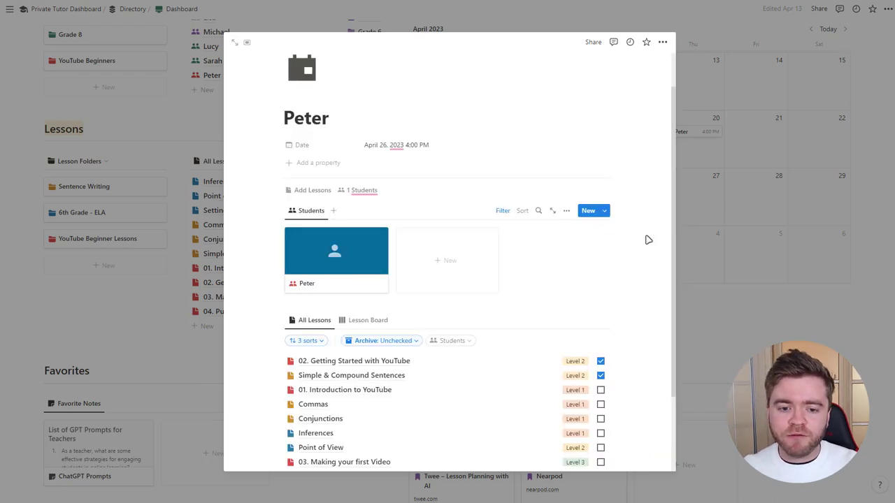
scroll(655, 233, down, 2)
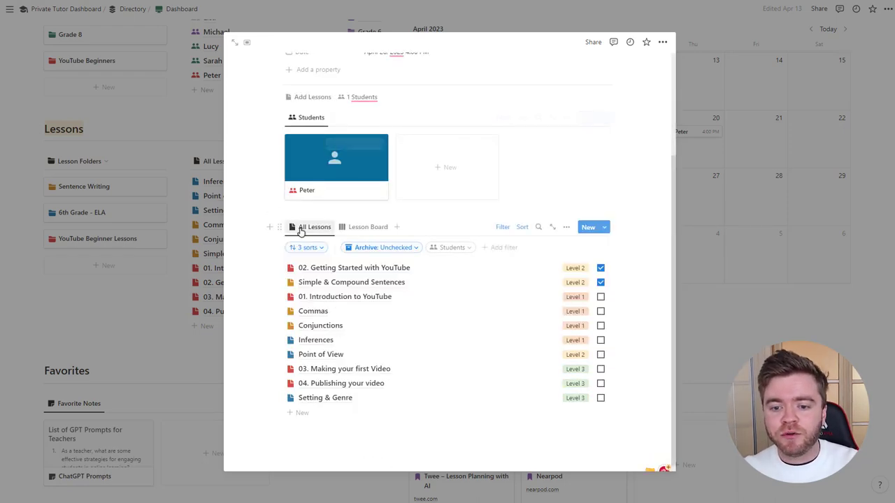
click(452, 248)
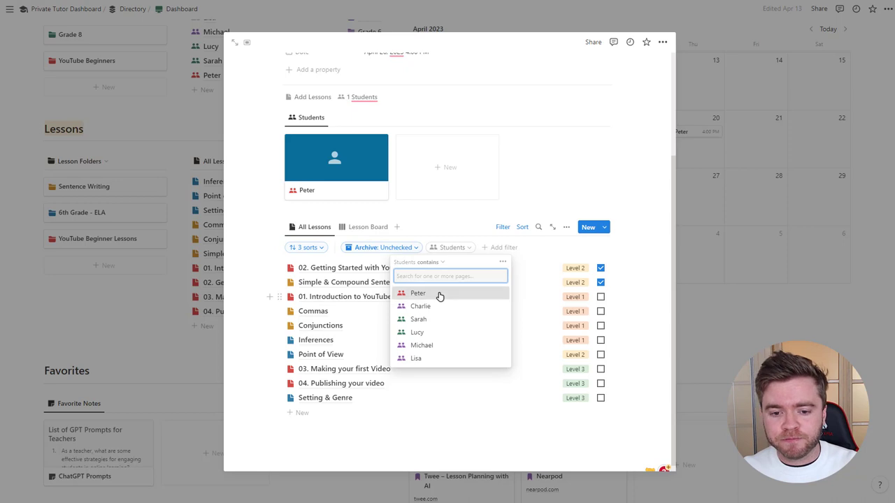
click(439, 296)
click(655, 163)
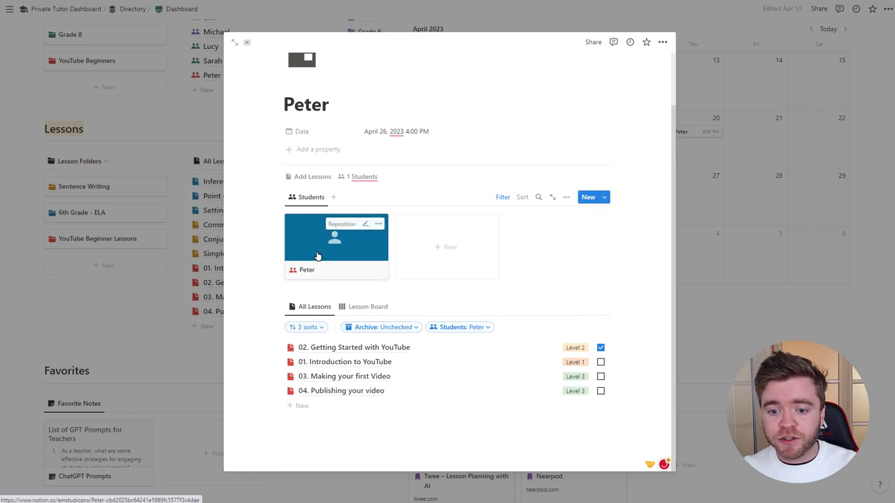
Open the linked student's page from the appointment, review the Student Calendar, and return to the Dashboard calendar.
click(333, 231)
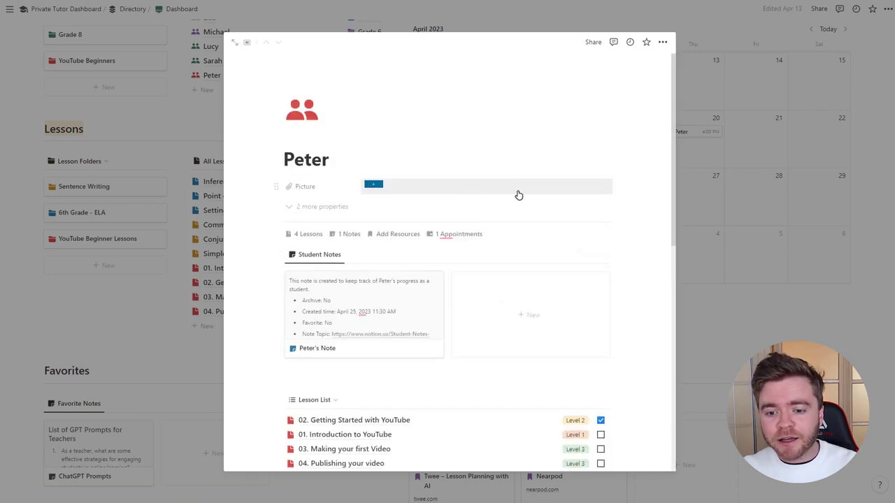
scroll(515, 194, down, 5)
scroll(385, 199, down, 2)
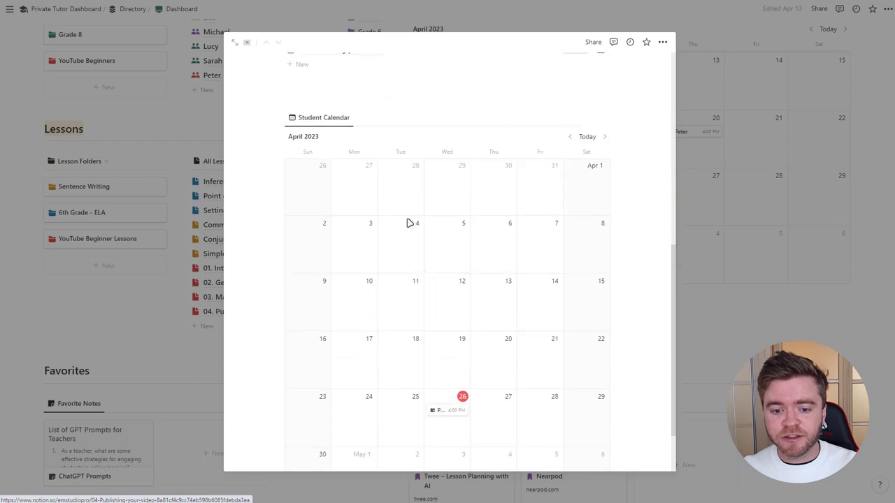
scroll(386, 246, up, 5)
key(Escape)
scroll(577, 167, up, 2)
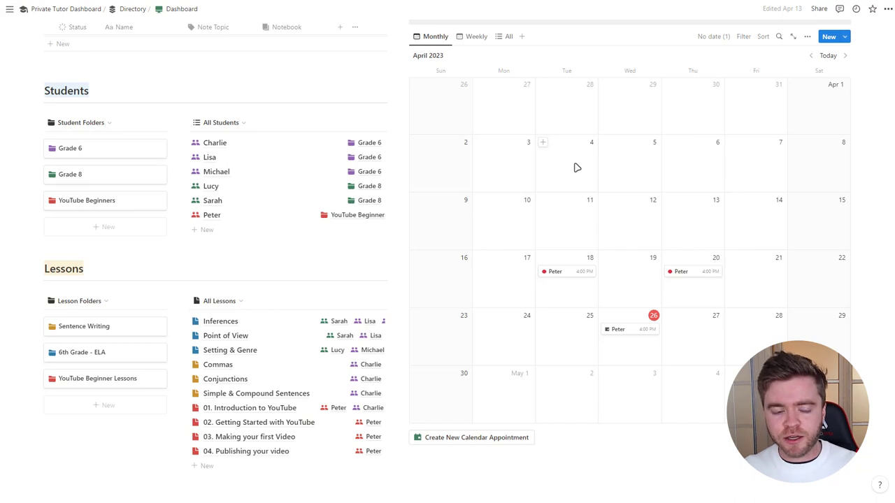
Open the April 26 appointment from the monthly calendar, review its student and lesson list, and close it.
click(629, 330)
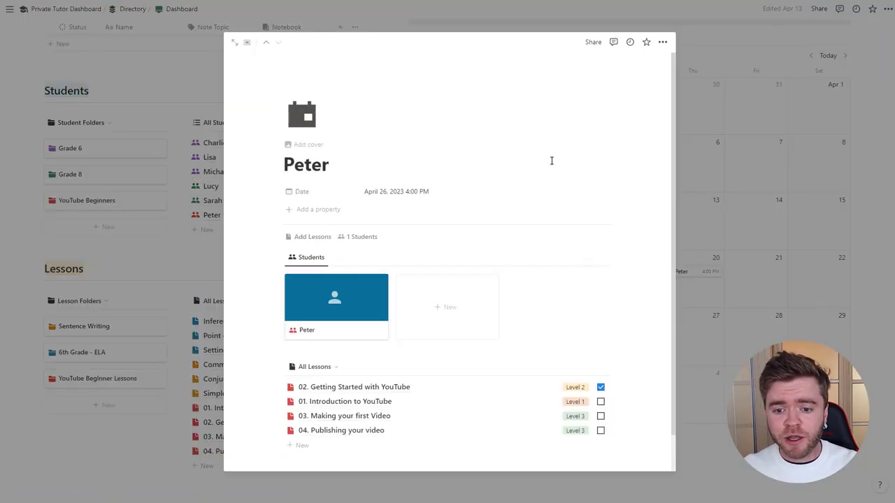
scroll(552, 160, down, 1)
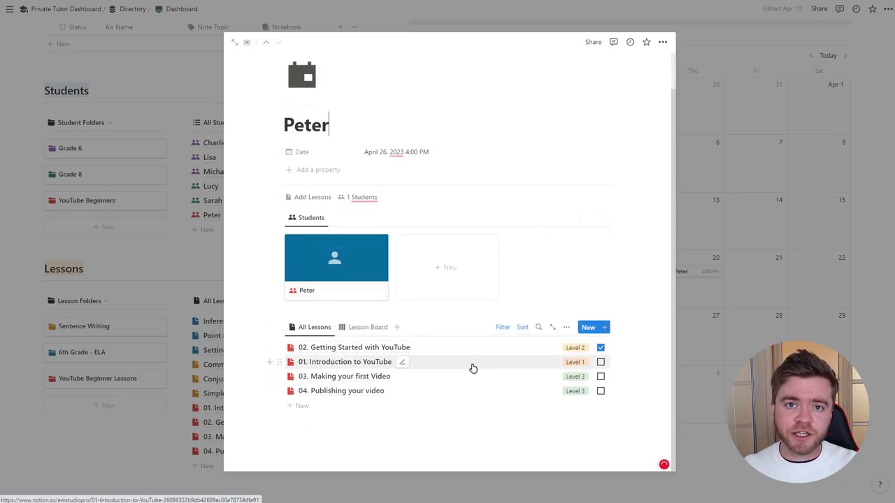
click(807, 281)
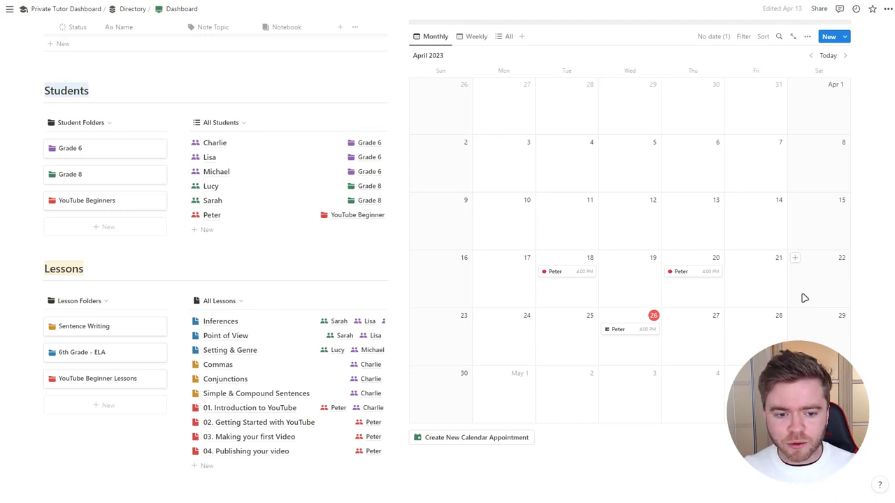
Duplicate the April 26 appointment in the monthly calendar and move the copy to May 1.
right_click(630, 330)
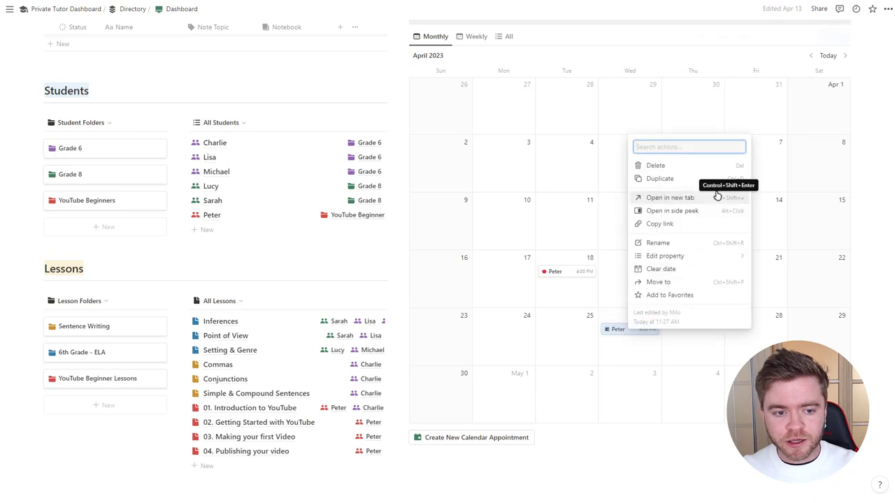
click(681, 179)
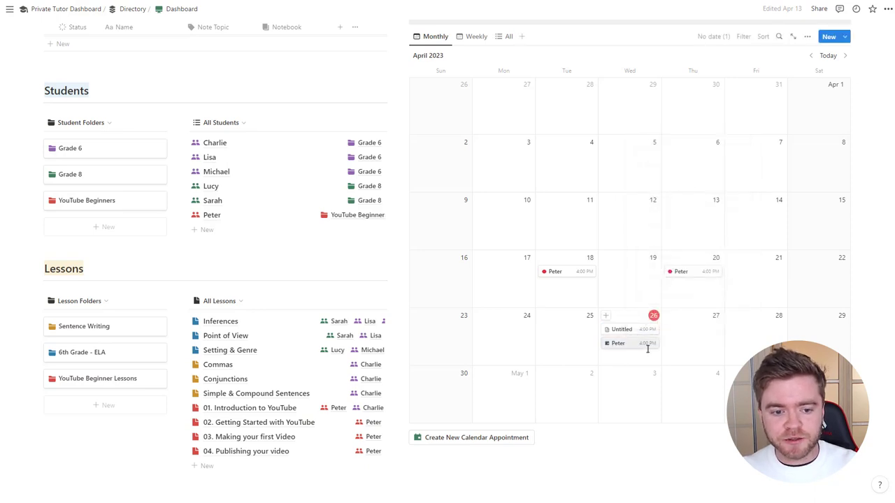
drag(635, 334, 509, 393)
scroll(874, 244, up, 1)
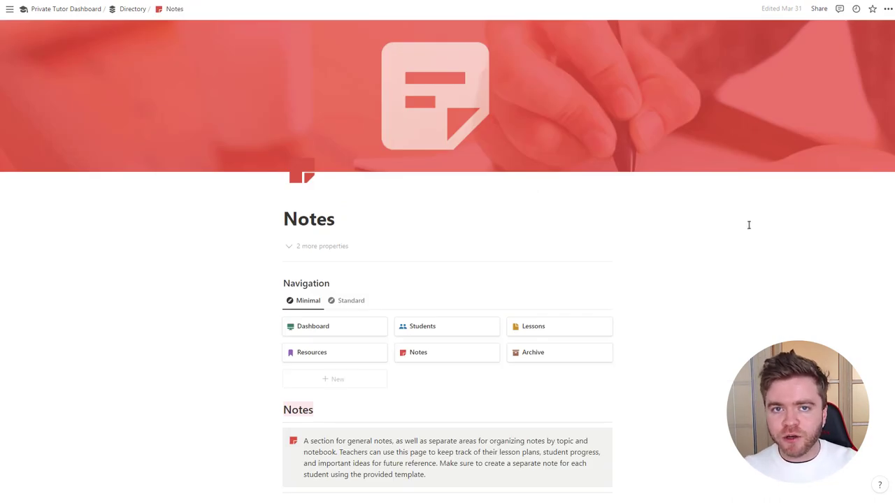
Review the inbox, notebooks and note topics on the Notes page, and view the notes grouped by topic.
scroll(653, 217, down, 5)
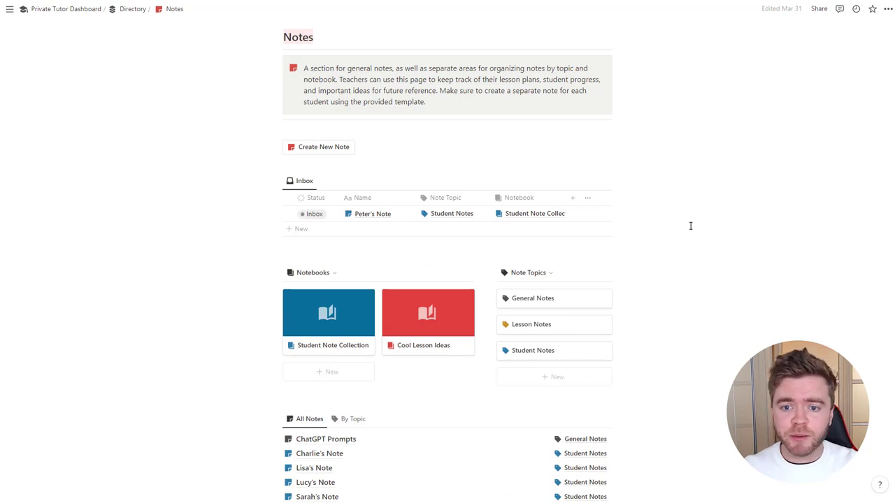
scroll(691, 225, down, 2)
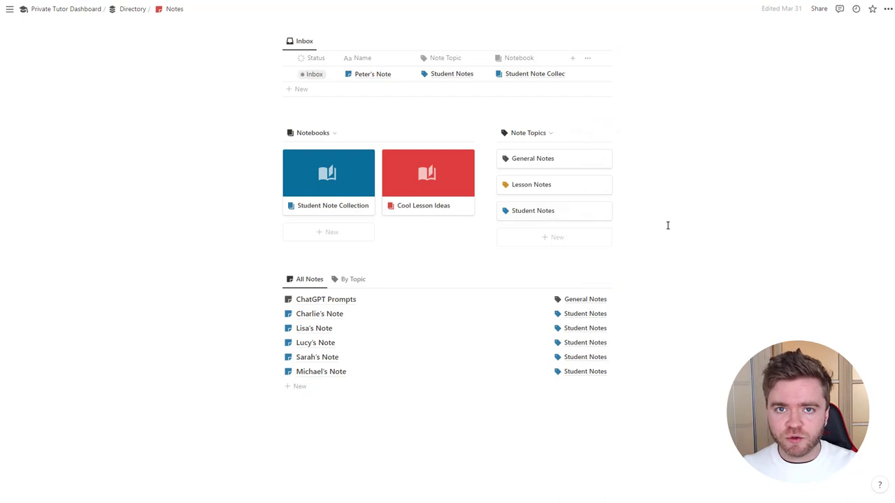
scroll(678, 236, down, 1)
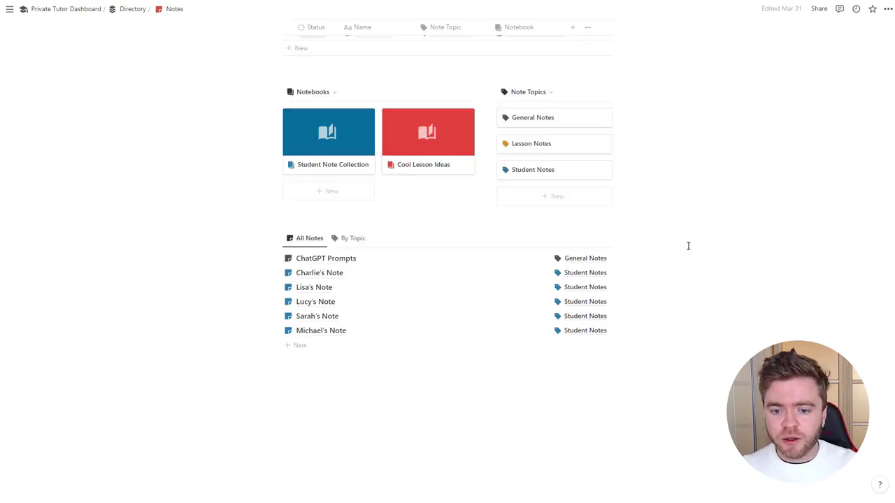
click(346, 238)
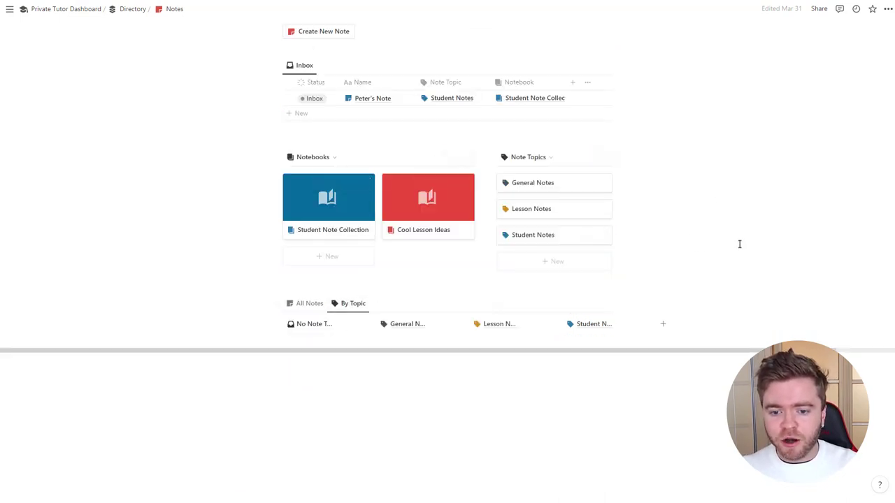
scroll(741, 237, down, 3)
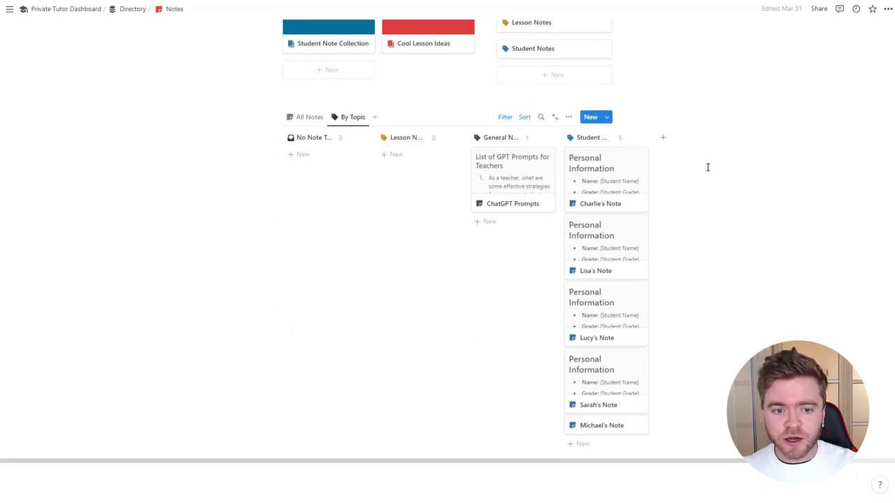
Set the status of the student's note in the Notes page inbox to Done.
scroll(700, 240, up, 1)
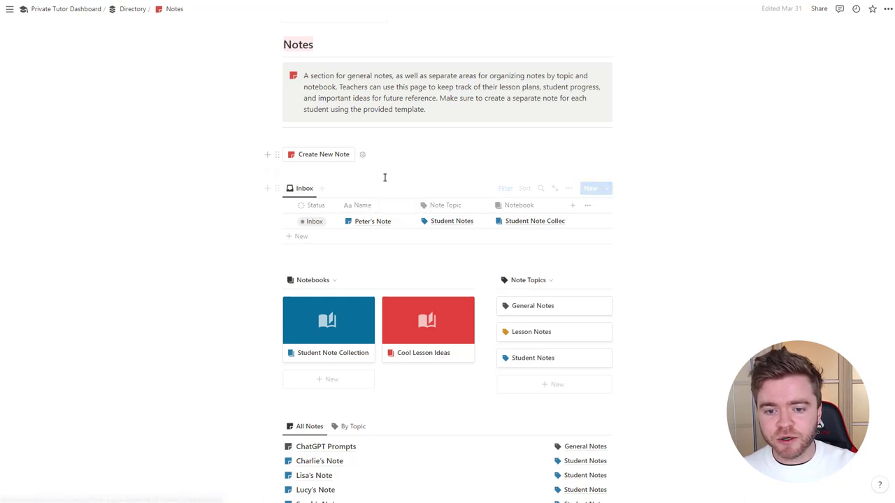
click(316, 222)
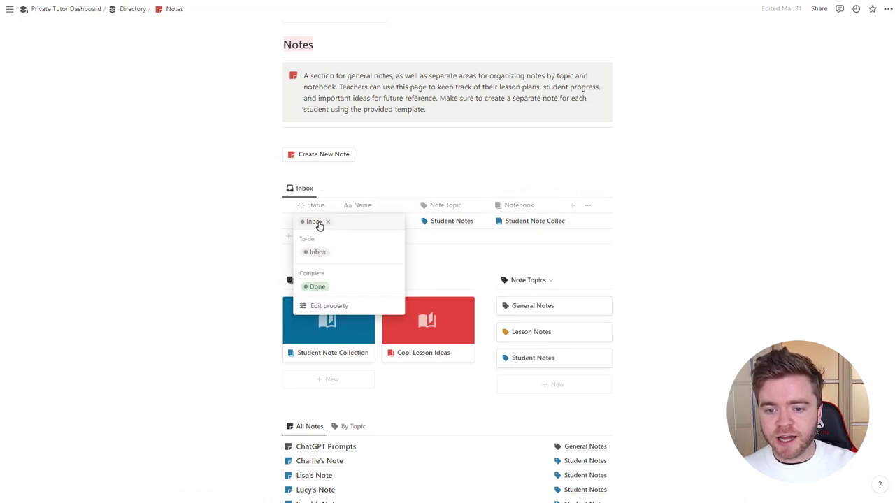
click(318, 287)
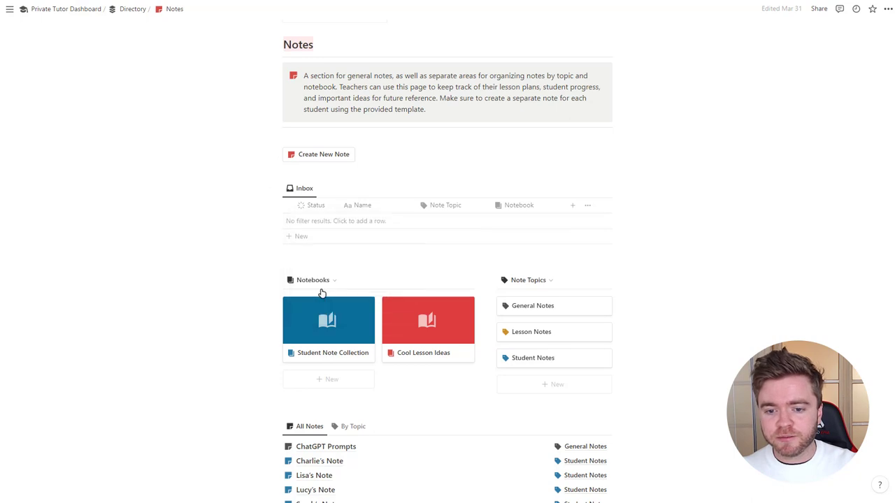
Review the All Notes list and the notes inside the Student Note Collection notebook, and close the notebook.
scroll(325, 308, down, 3)
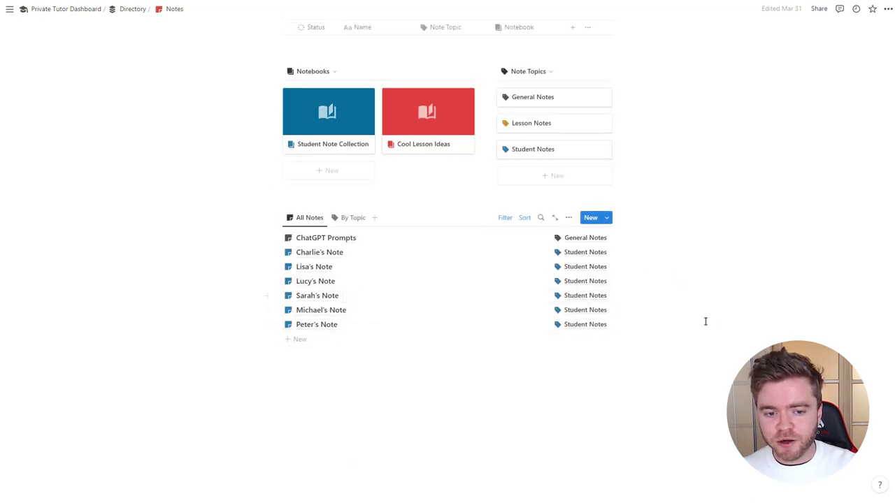
scroll(332, 132, up, 3)
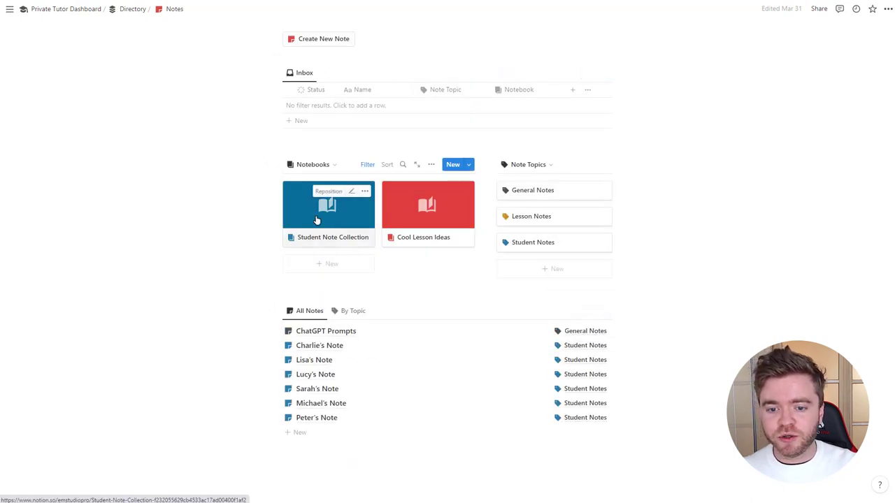
click(316, 220)
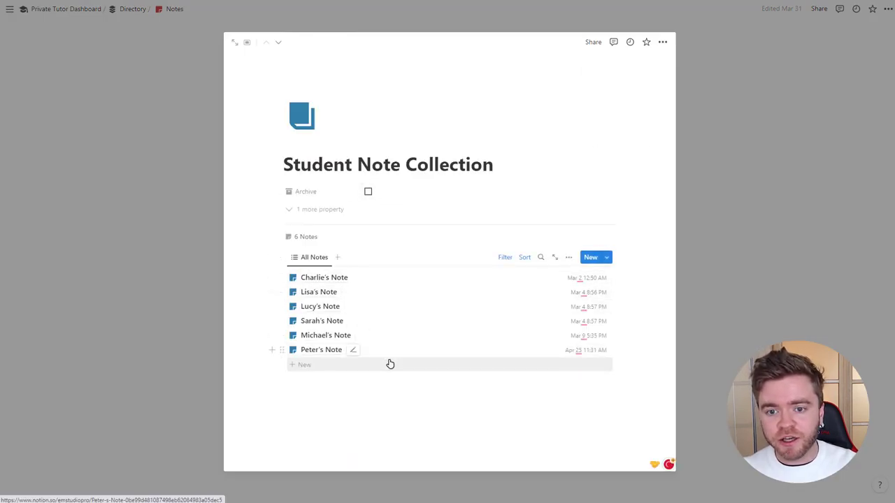
click(674, 214)
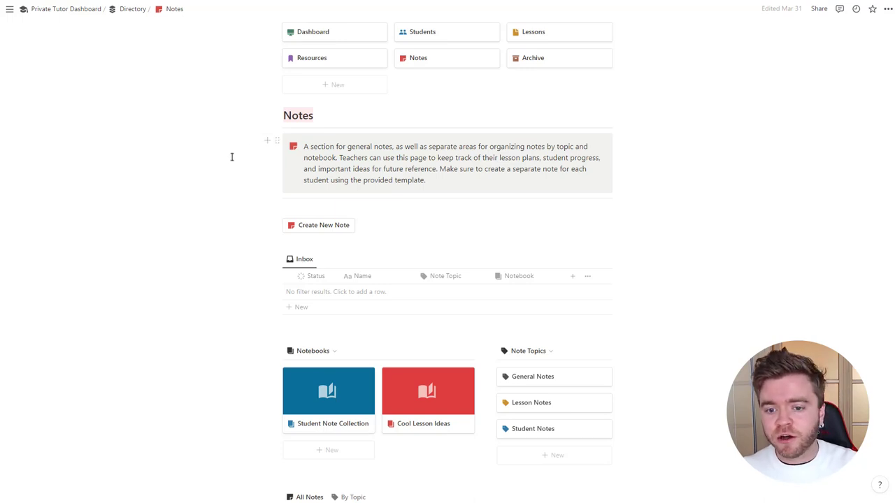
Create a note with topic Lesson Notes and notebook Cool Lesson Ideas, apply the New Lesson Note template, and close it.
click(332, 227)
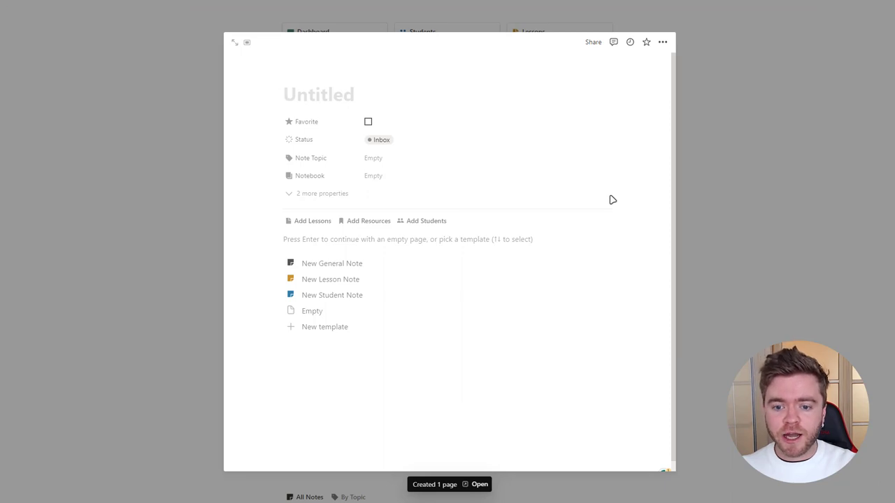
click(387, 161)
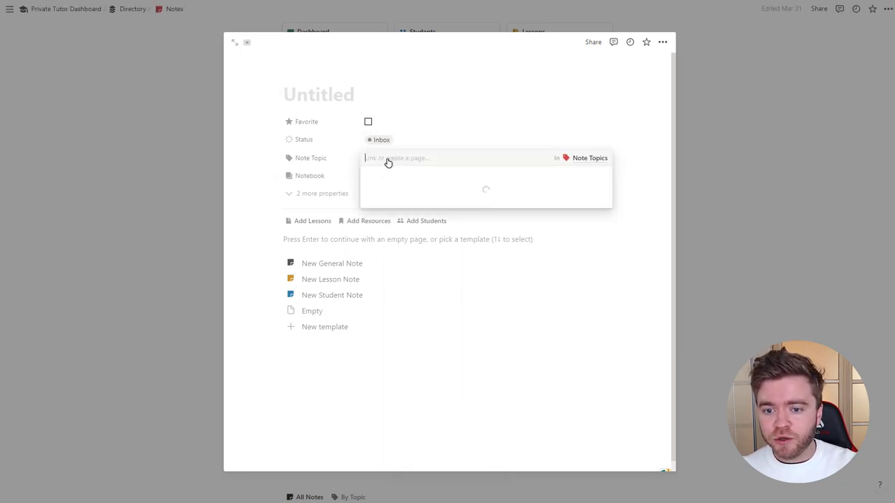
click(425, 205)
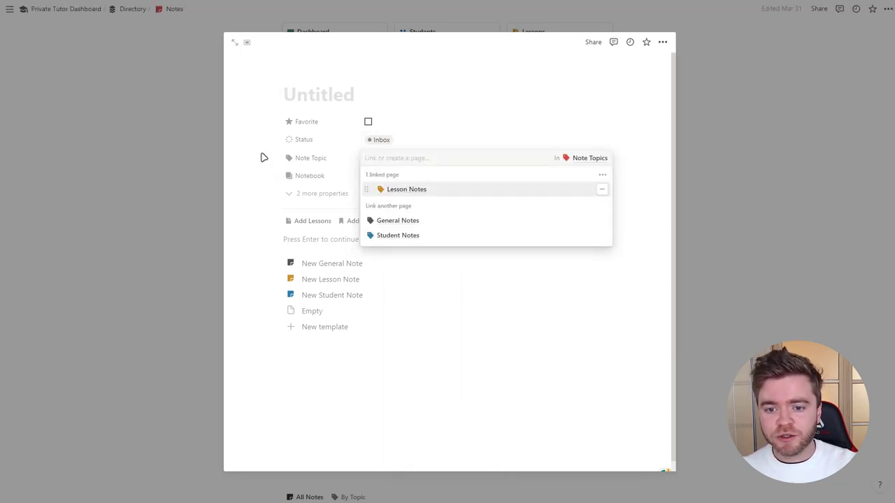
click(263, 157)
click(418, 176)
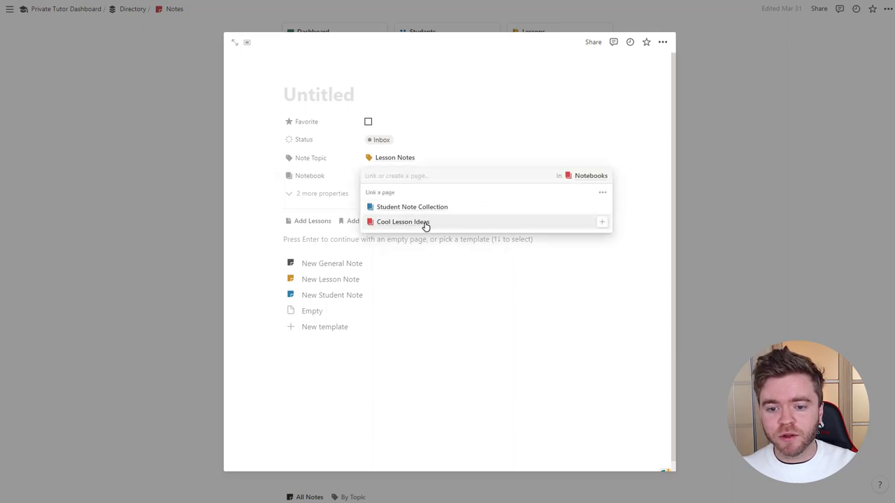
click(425, 224)
key(Escape)
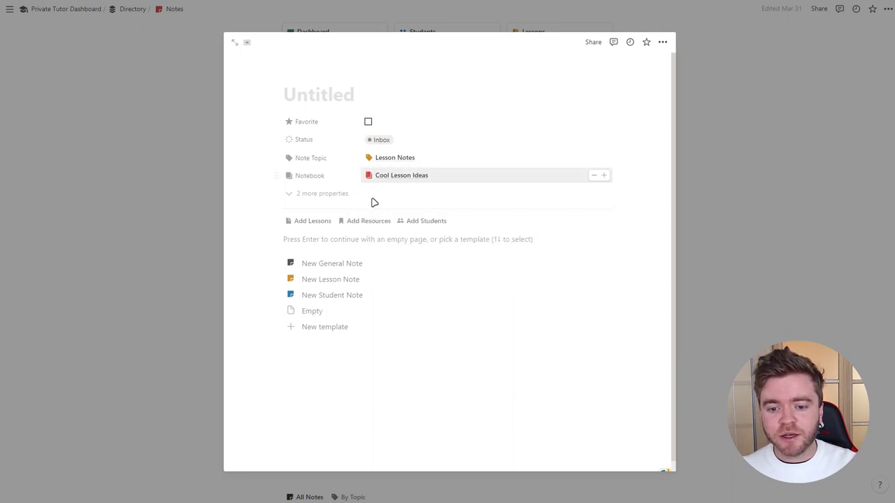
click(322, 281)
key(Escape)
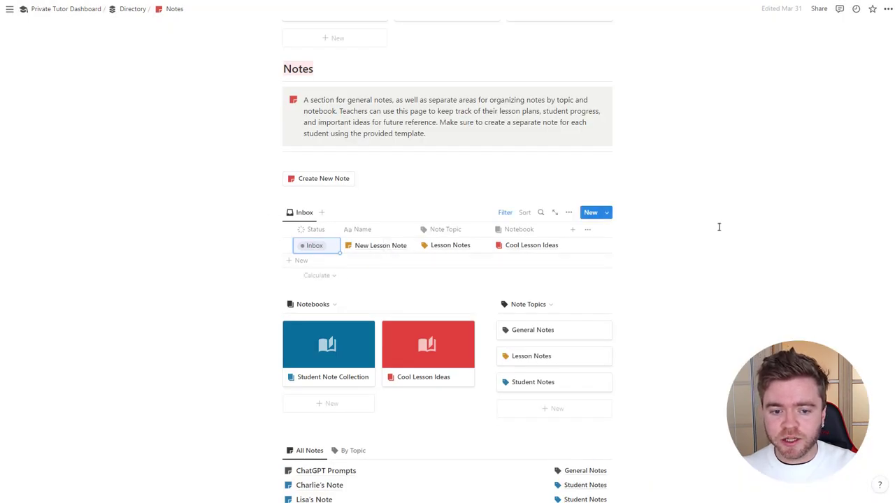
Set the New Lesson Note's status in the inbox to Done.
scroll(720, 226, down, 1)
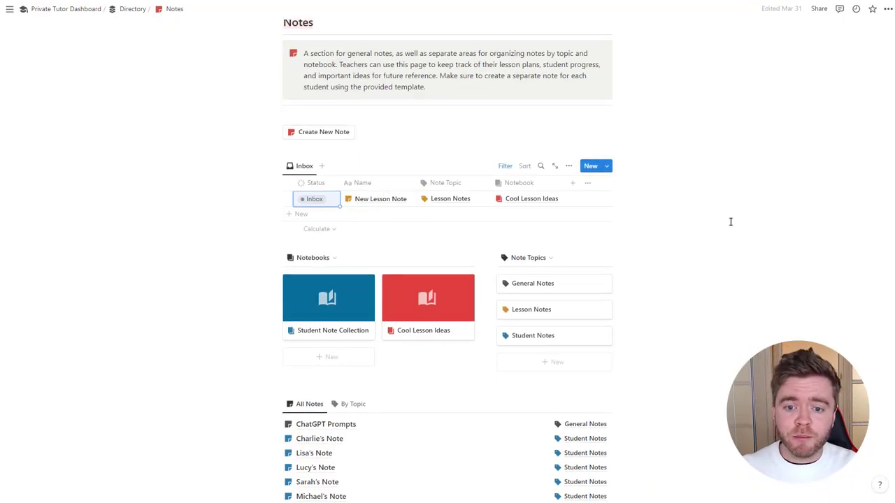
click(302, 204)
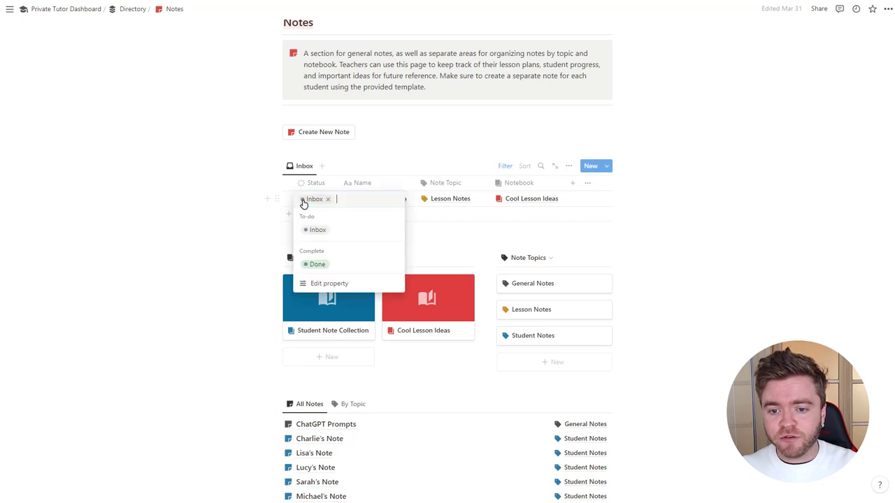
click(324, 265)
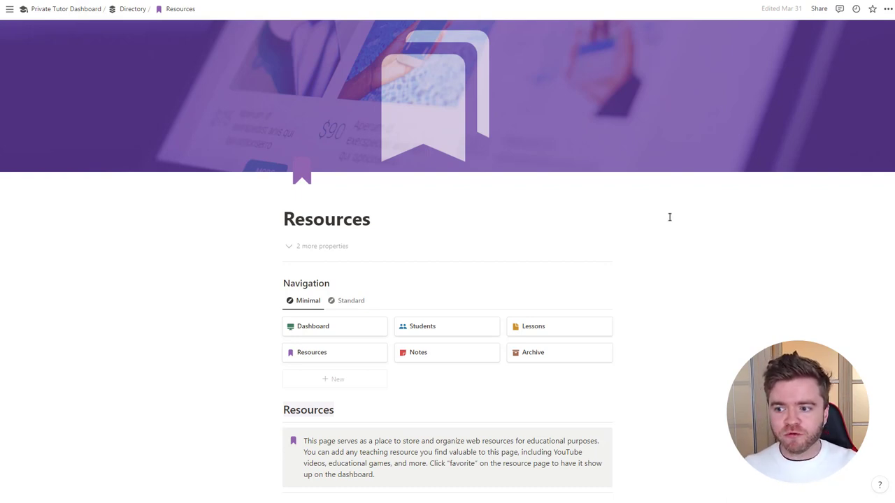
Look over the Resources page and save the Flaticon website to the Private Tutor Dashboard's Resources database with the web clipper.
scroll(678, 219, down, 5)
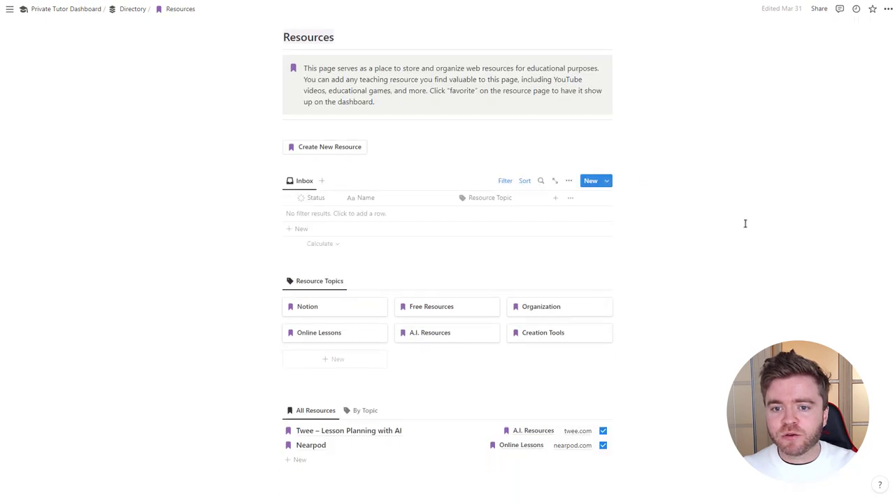
scroll(749, 249, down, 2)
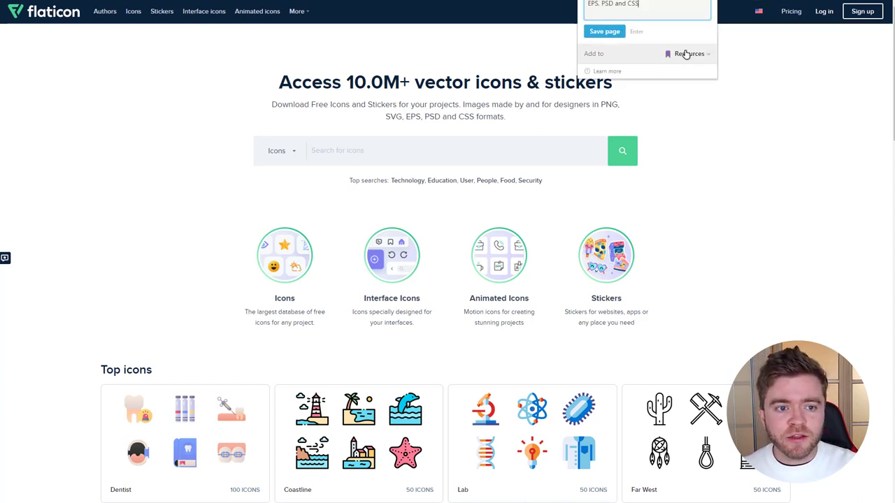
click(683, 55)
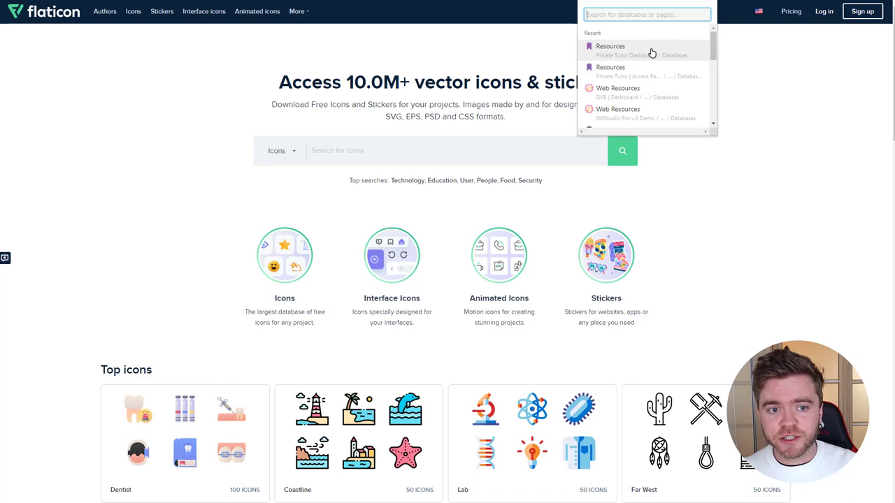
click(651, 53)
click(599, 33)
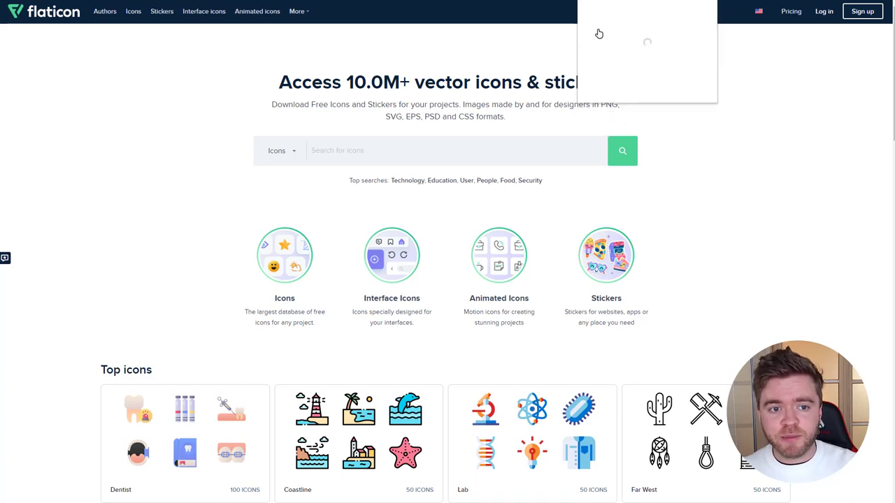
click(647, 30)
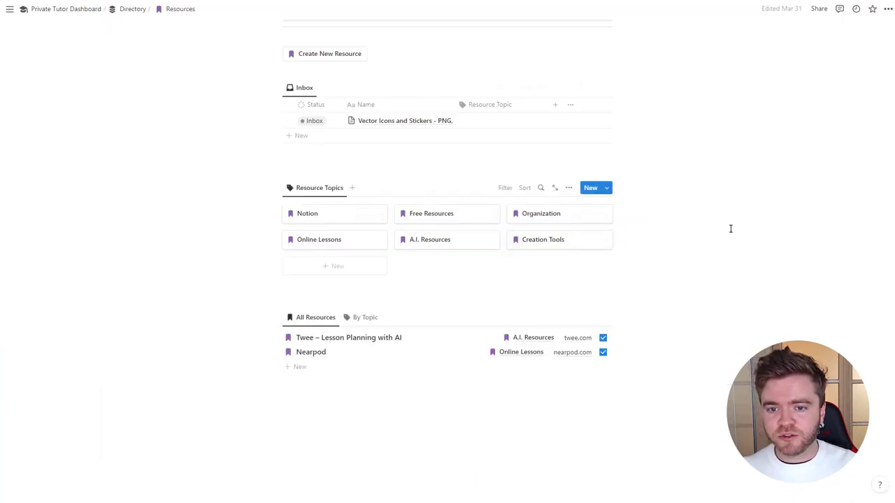
Open the saved Vector Icons and Stickers resource from the inbox, check its properties and URL, and close it.
scroll(734, 230, up, 2)
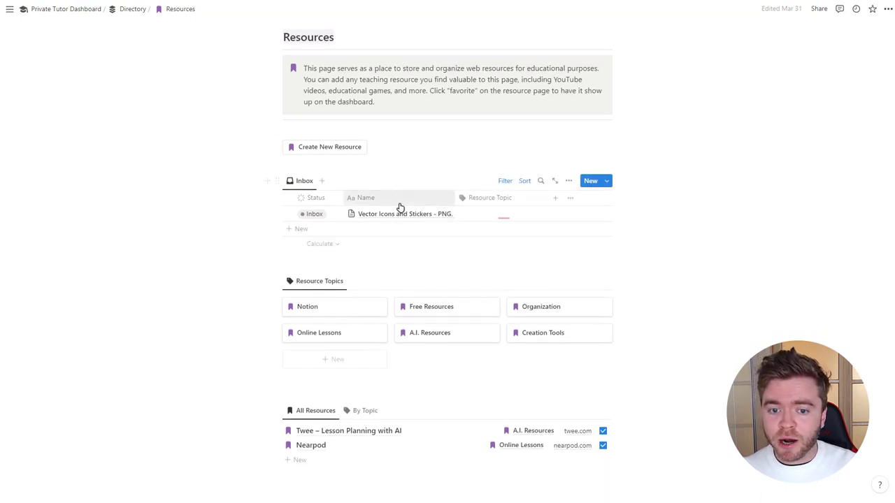
click(433, 215)
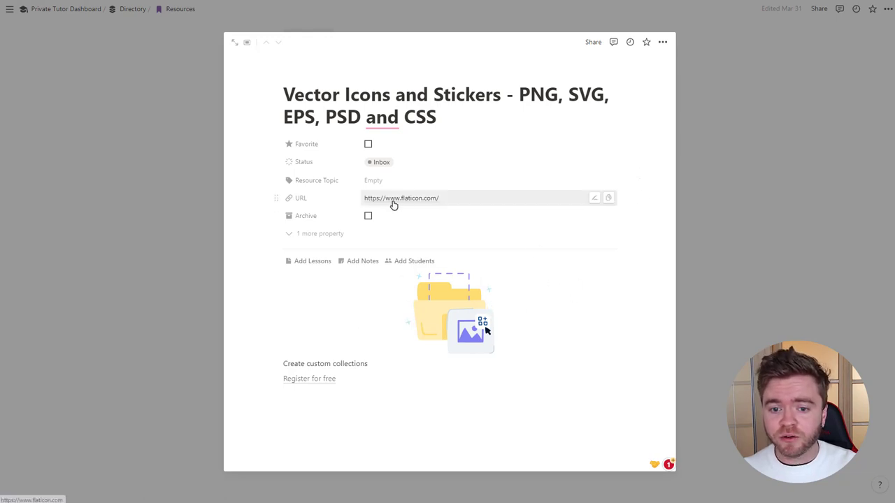
key(Escape)
key(Escape)
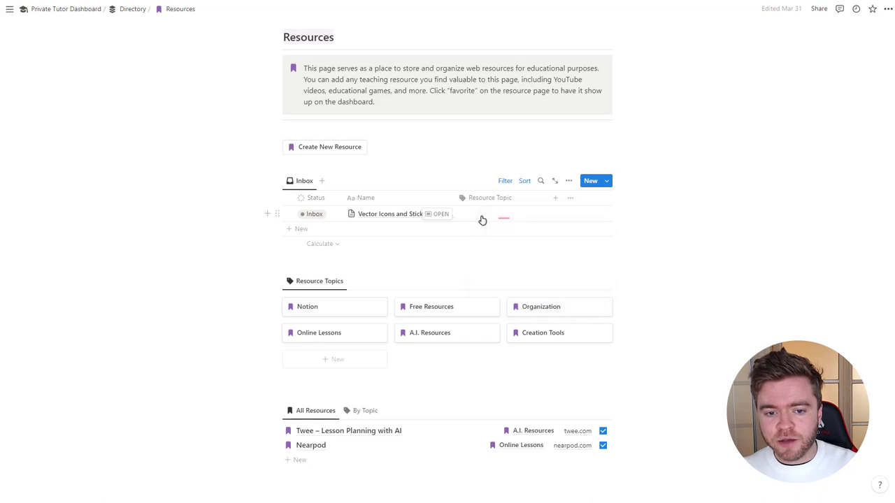
Assign the Vector Icons and Stickers resource to the Free Resources topic and set its status to Done.
click(481, 217)
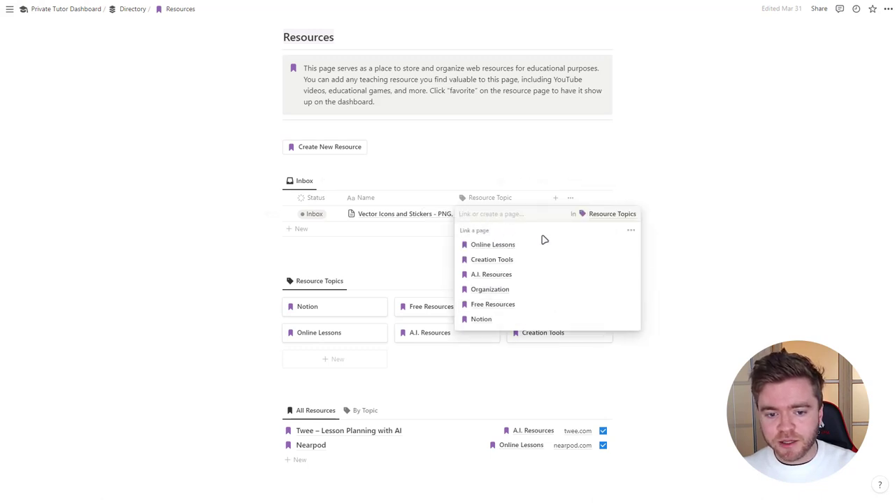
click(537, 307)
click(313, 215)
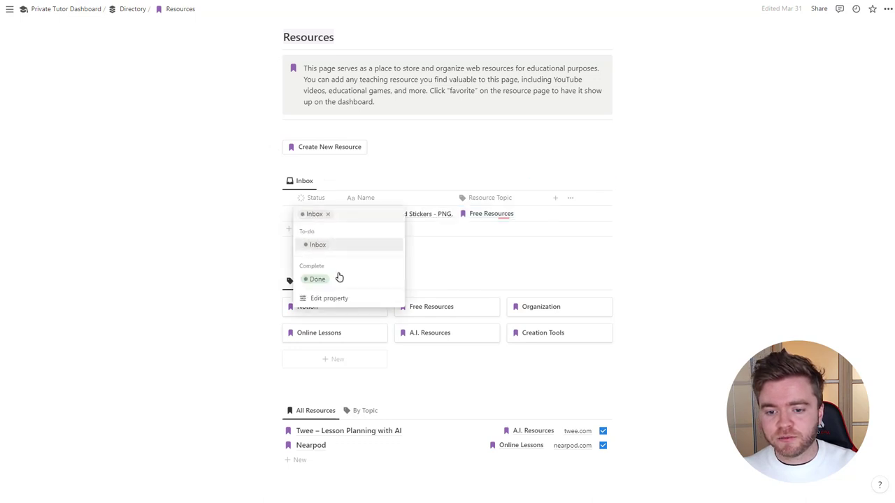
click(321, 280)
Open the Free Resources topic from the Resources page and look over the Archive page.
scroll(329, 294, down, 2)
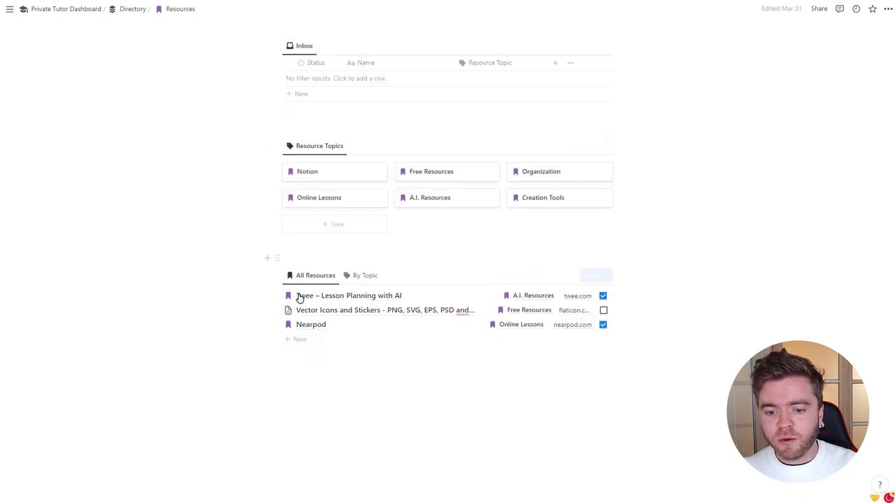
click(438, 176)
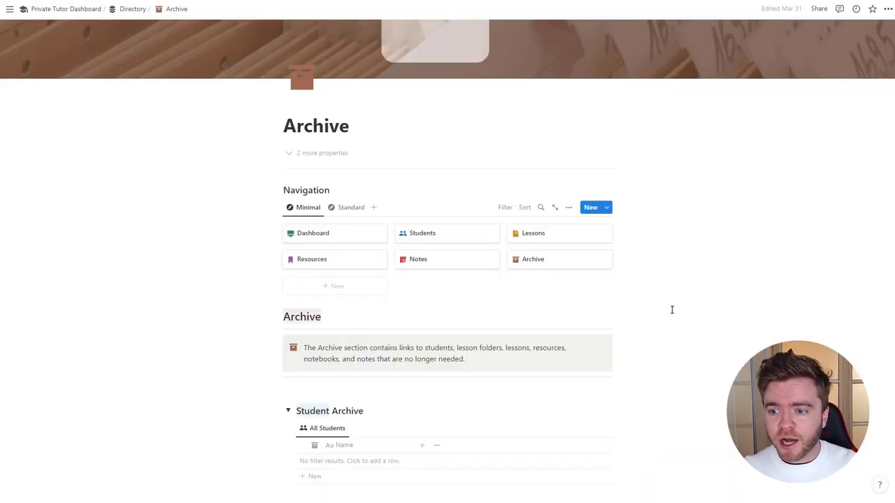
scroll(743, 266, down, 1)
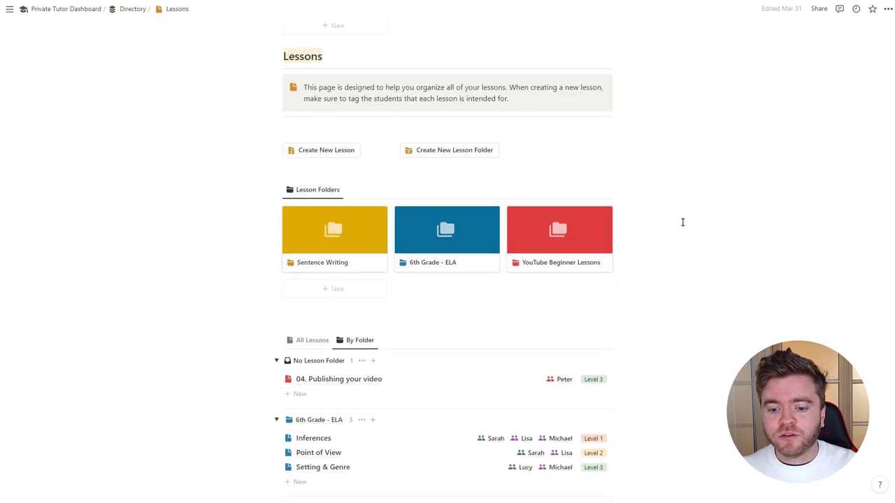
Open the Inferences lesson in the 6th Grade - ELA folder on the Lessons page, mark it as archived, and close it.
scroll(684, 222, down, 3)
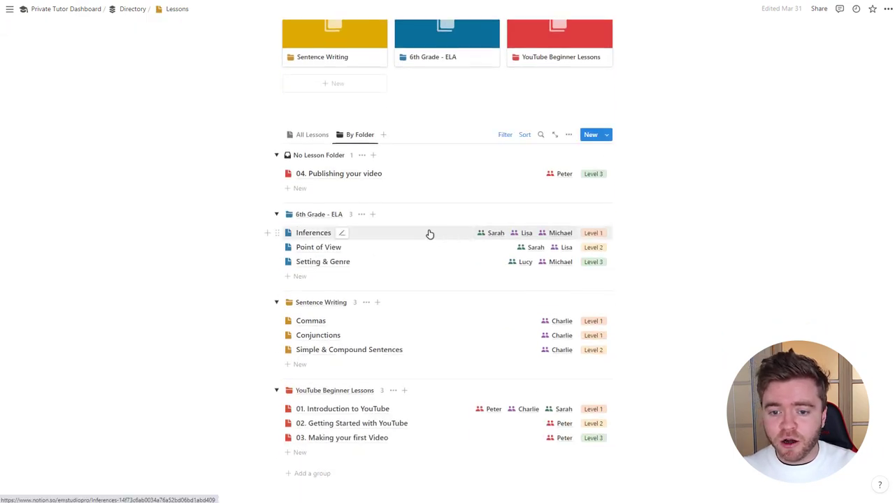
click(427, 234)
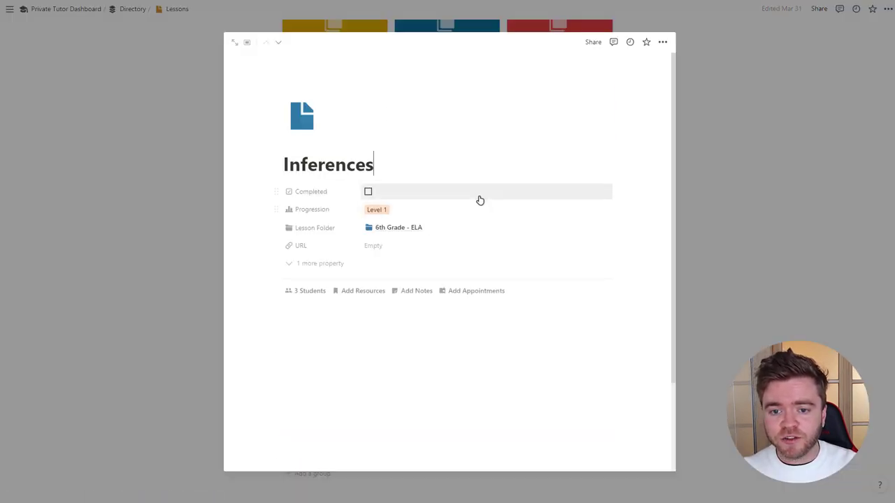
click(323, 263)
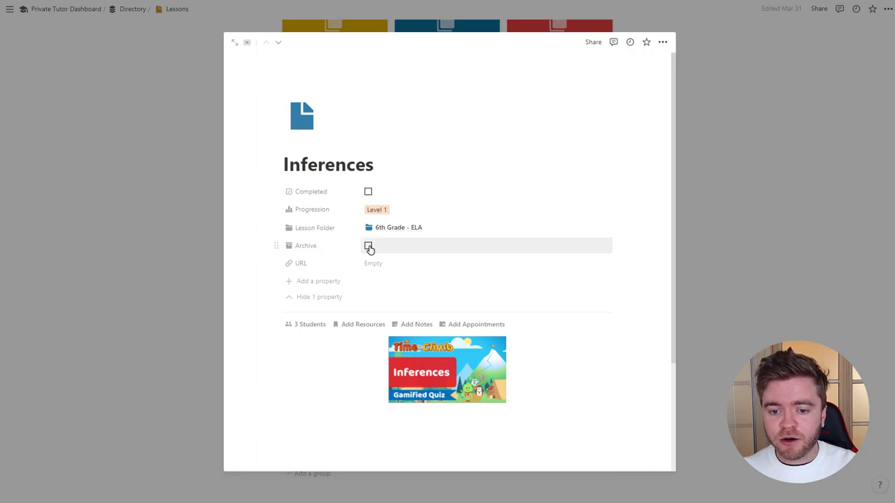
click(369, 246)
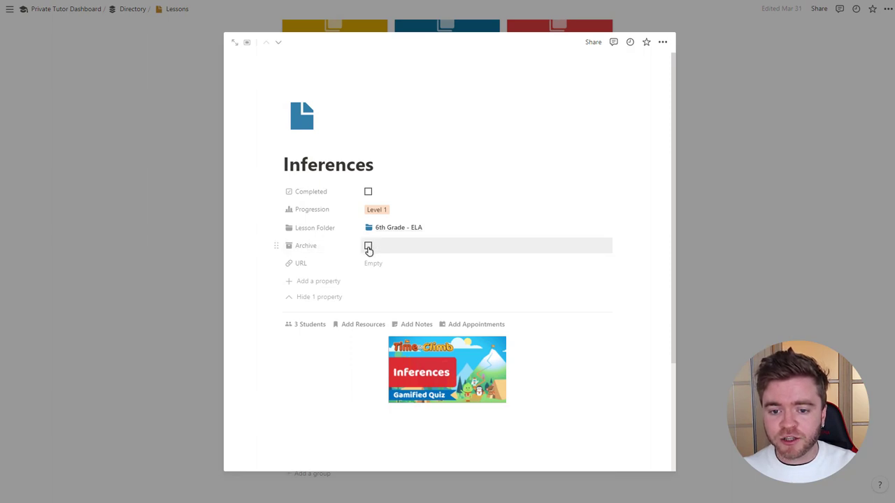
click(741, 243)
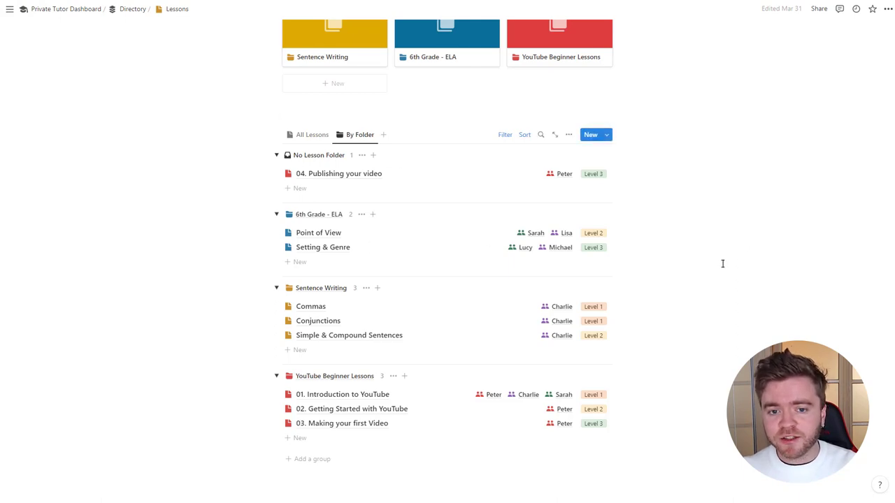
Return to the Archive page and clear the Archive checkbox of the Inferences lesson in the Lesson Archive.
scroll(723, 264, up, 10)
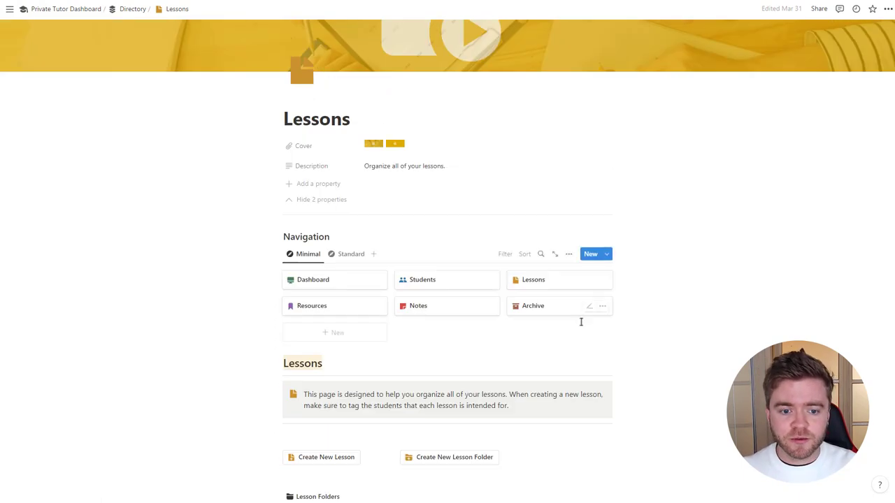
key(ctrl+[)
scroll(702, 256, down, 6)
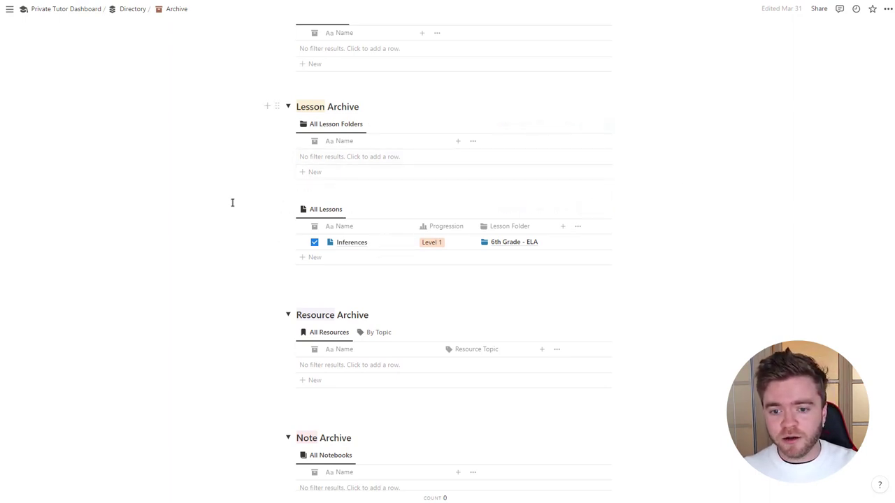
click(315, 244)
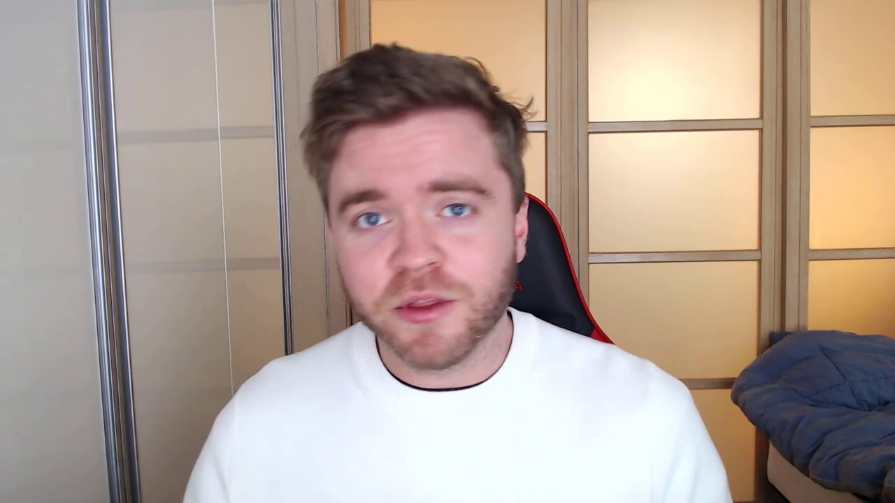